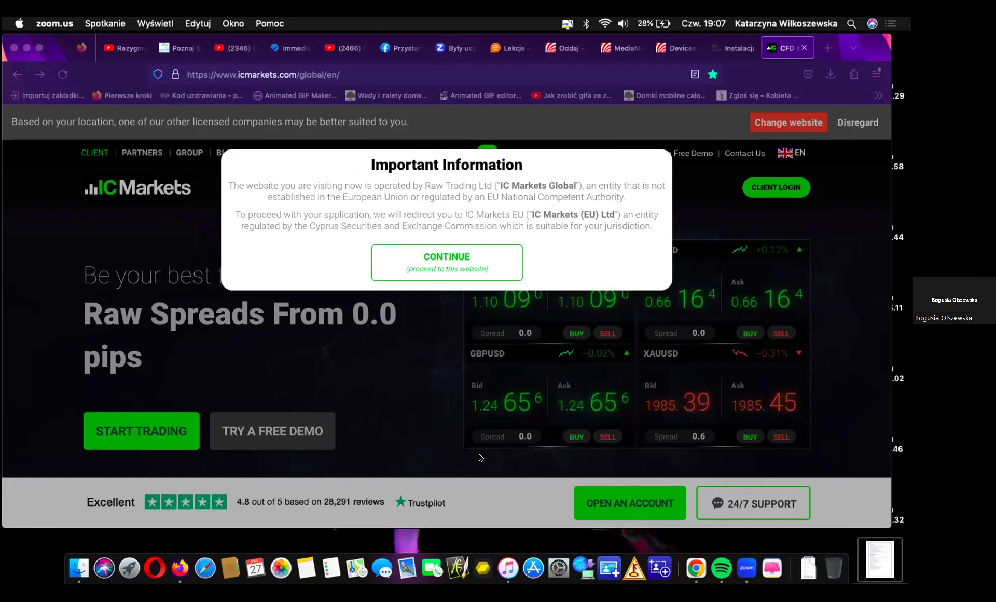
Proceed to the IC Markets EU website and open the live trading account application.
left_click(448, 264)
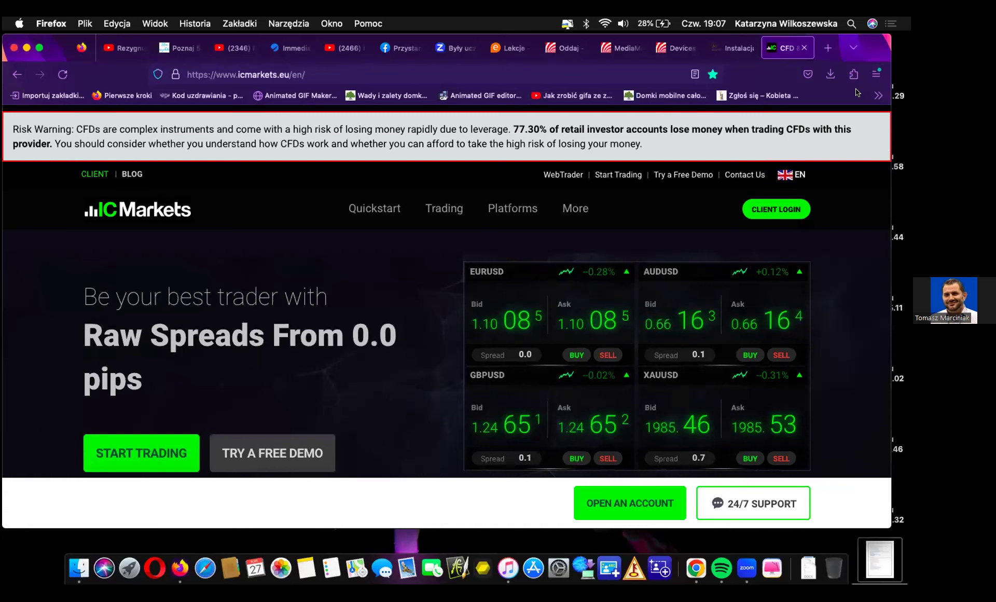
mouse_move(428, 219)
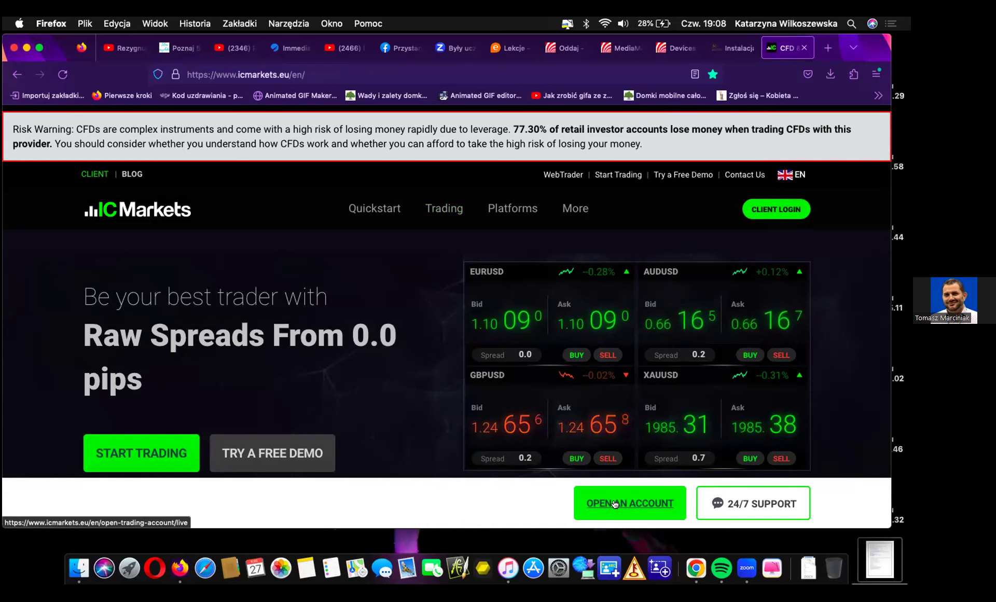
left_click(613, 504)
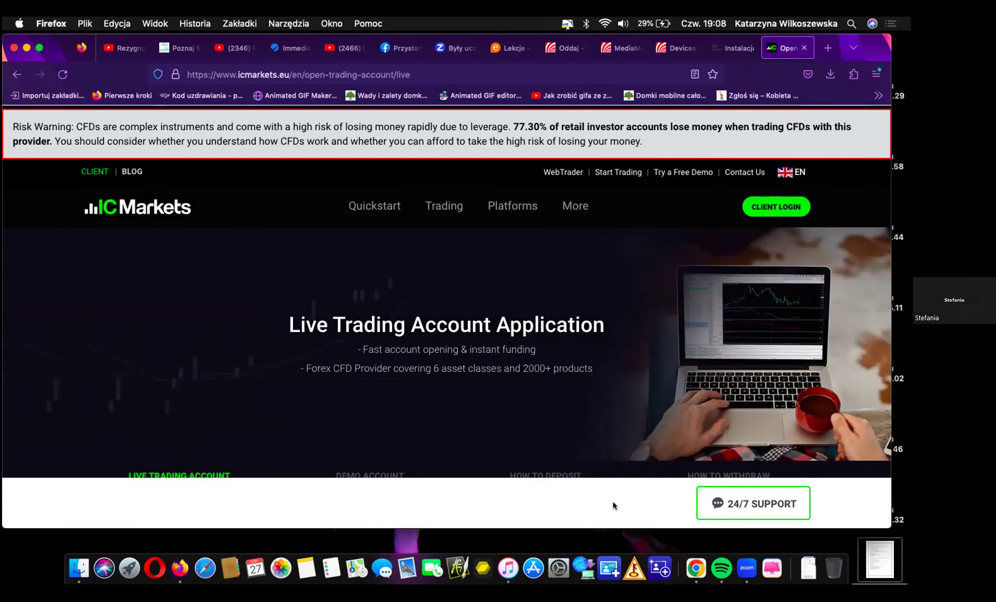
Examine the personal details form, from country of residence and name through email and mobile number.
scroll(614, 505, "down", 4)
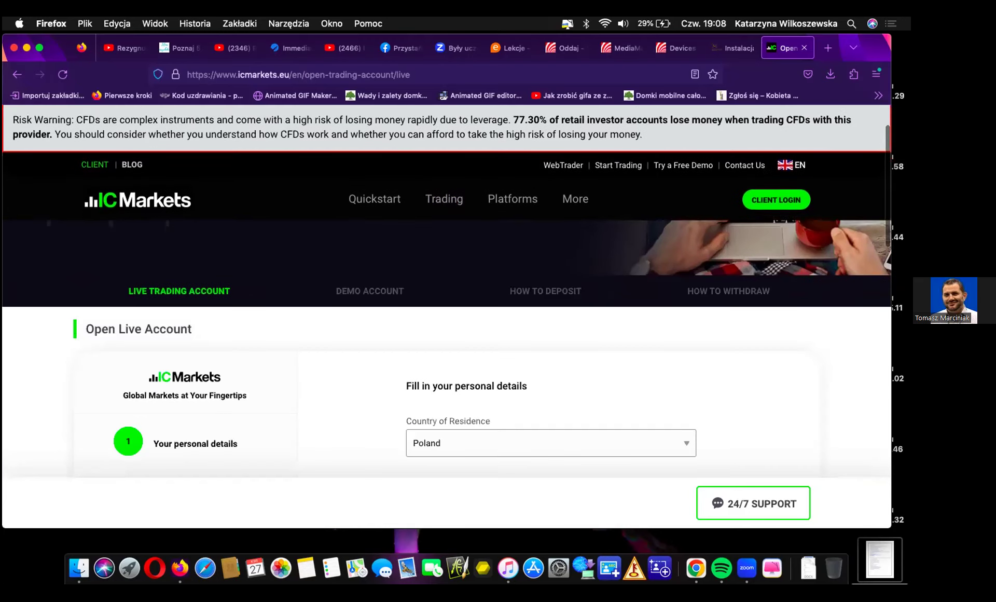
scroll(447, 352, "down", 2)
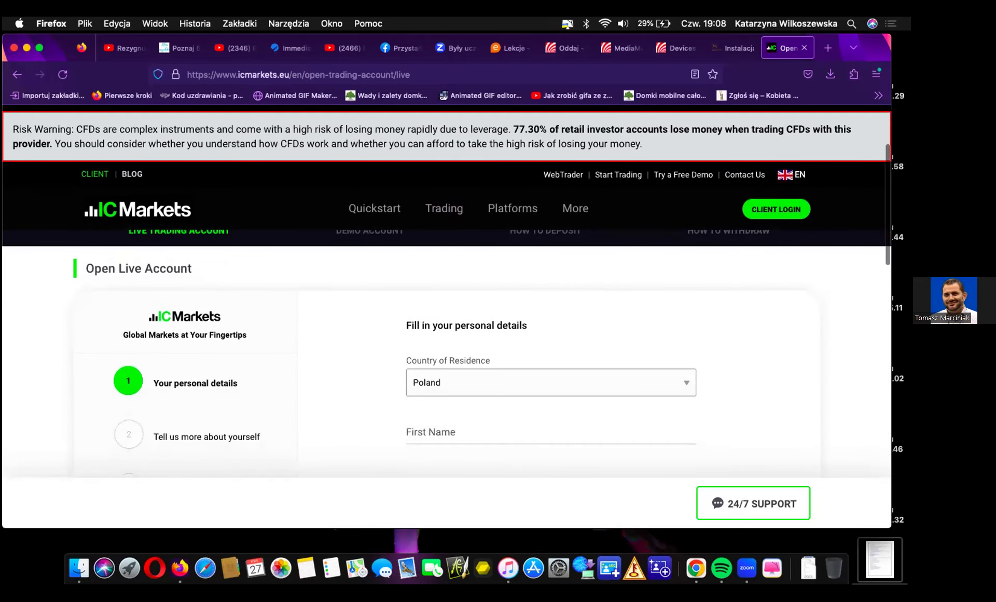
scroll(448, 353, "down", 2)
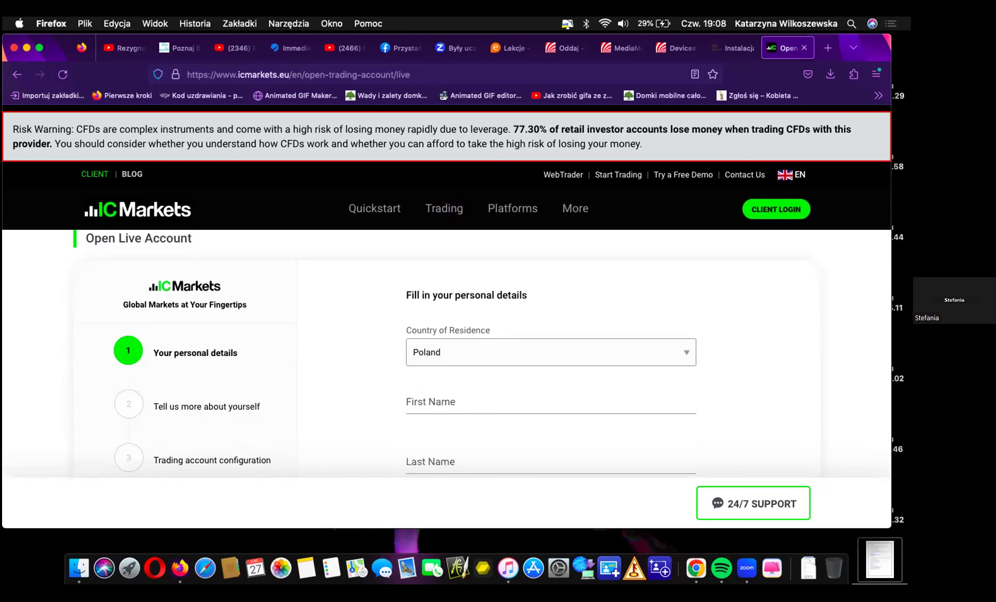
scroll(448, 353, "down", 1)
scroll(448, 353, "up", 1)
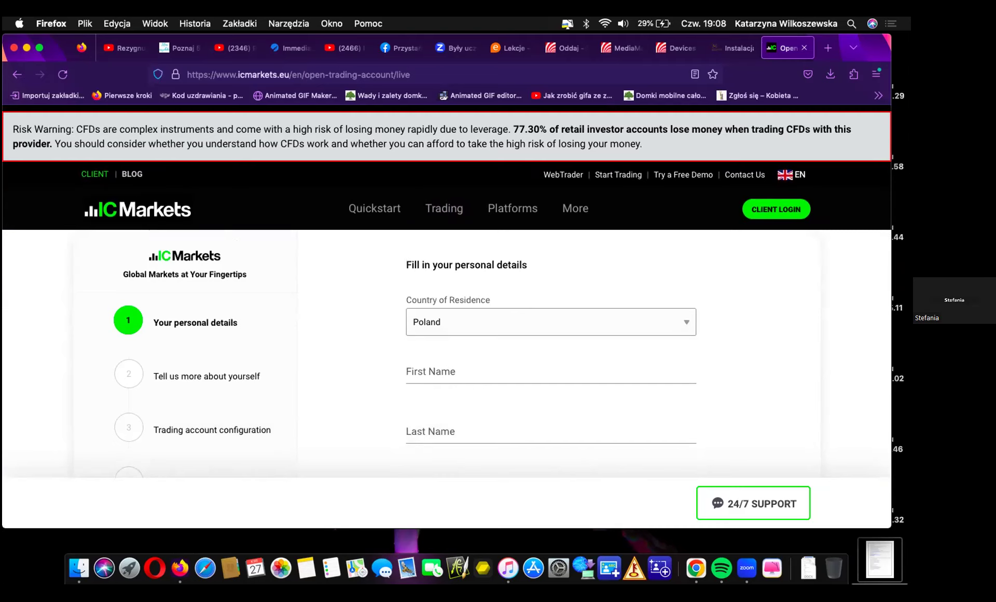
scroll(448, 353, "down", 1)
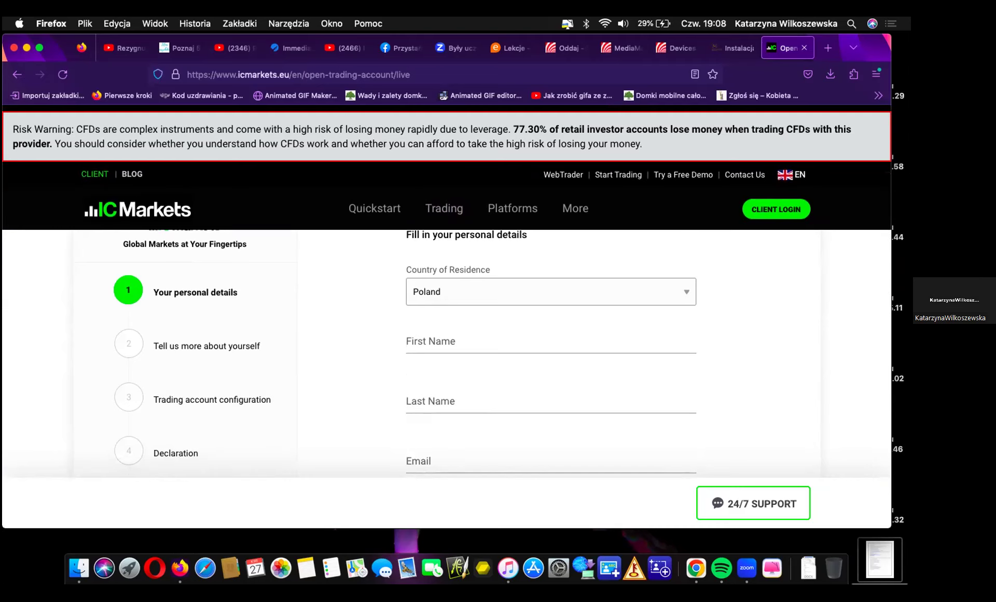
scroll(448, 353, "down", 1)
scroll(448, 352, "down", 1)
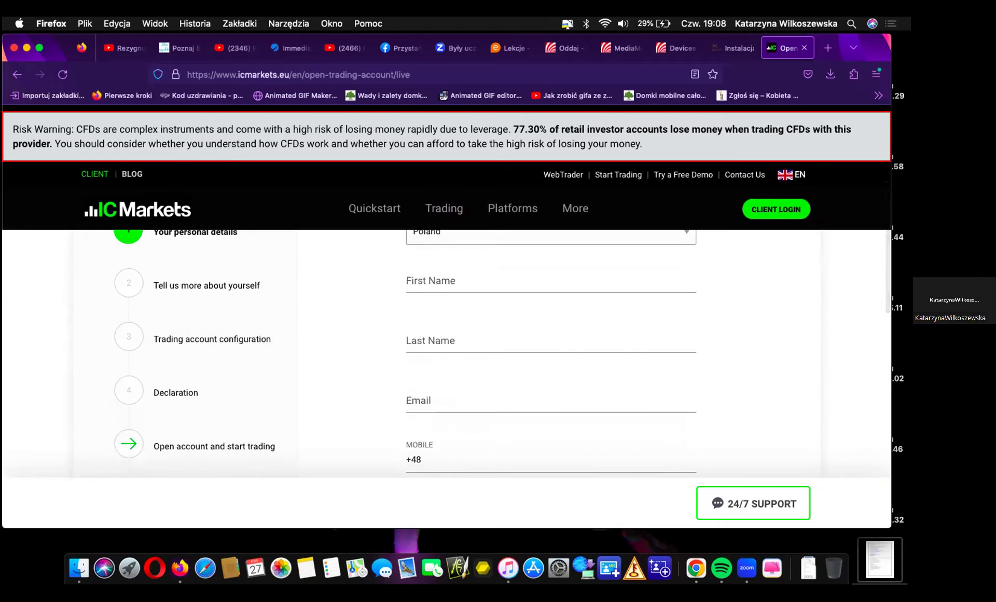
scroll(448, 353, "down", 2)
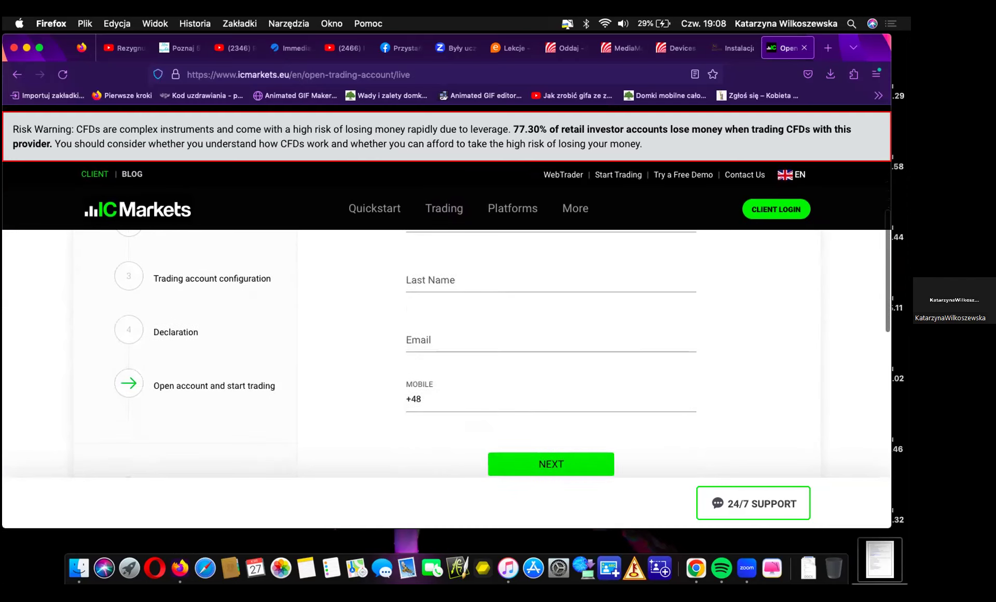
scroll(448, 352, "down", 3)
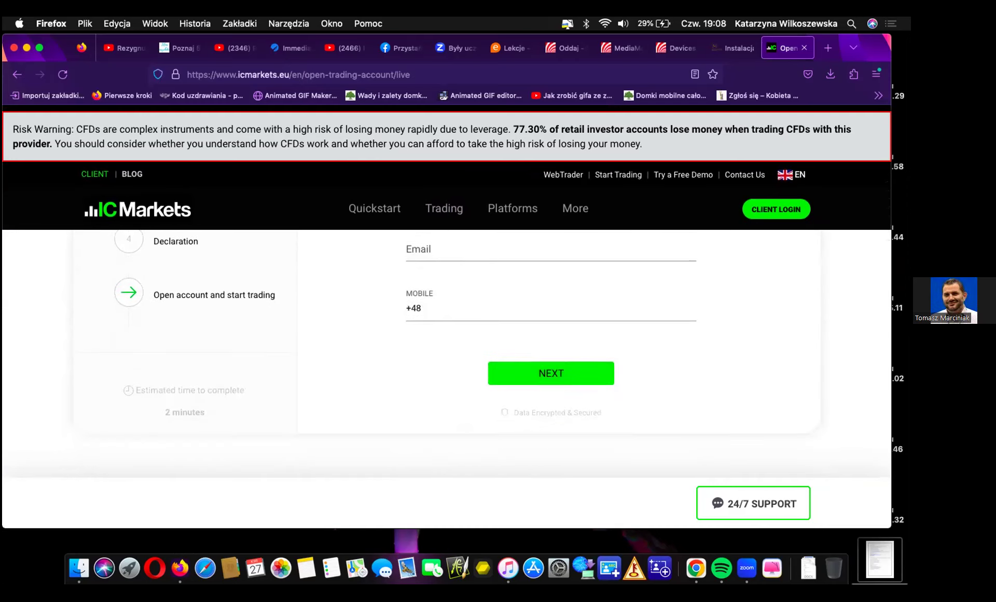
scroll(551, 353, "up", 6)
scroll(551, 353, "up", 2)
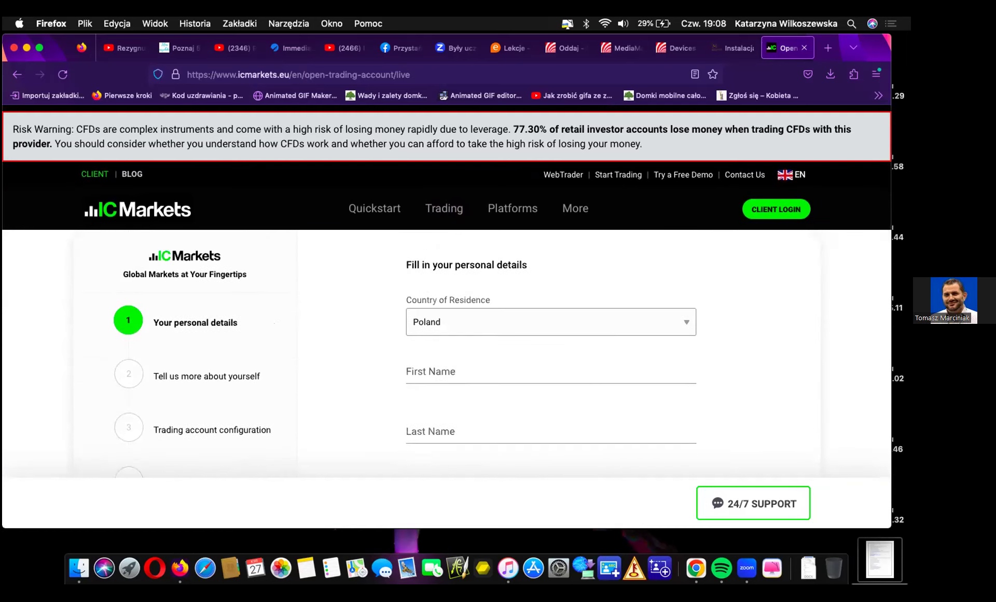
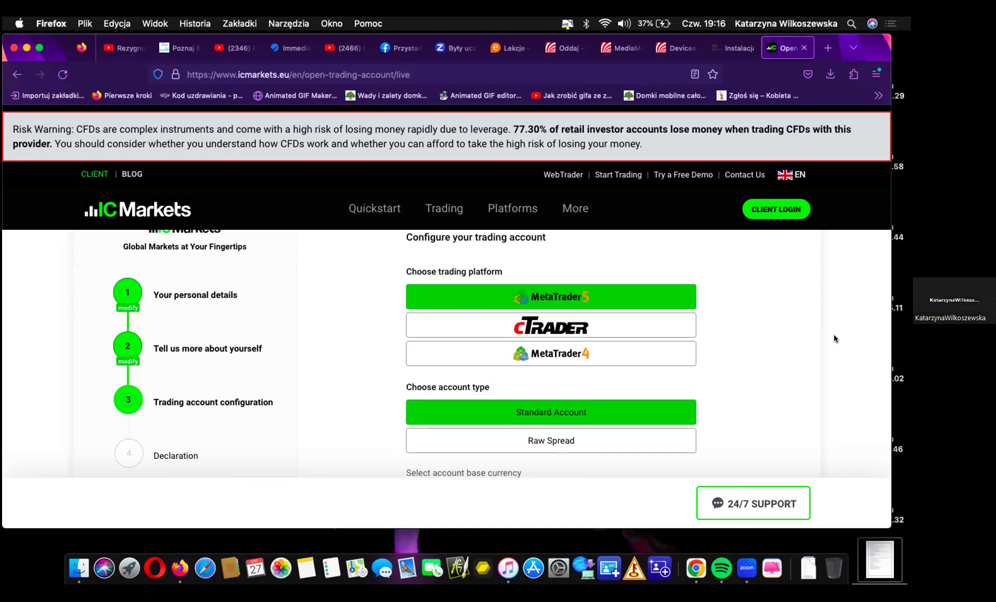
Choose MetaTrader 4 as the trading platform and Raw Spread as the account type.
scroll(834, 339, "down", 2)
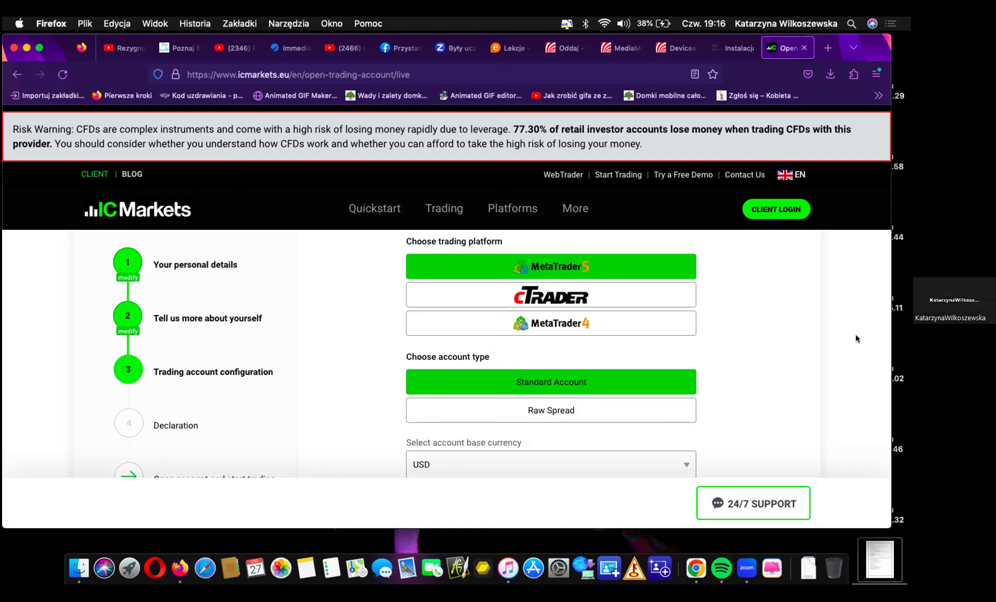
left_click(580, 326)
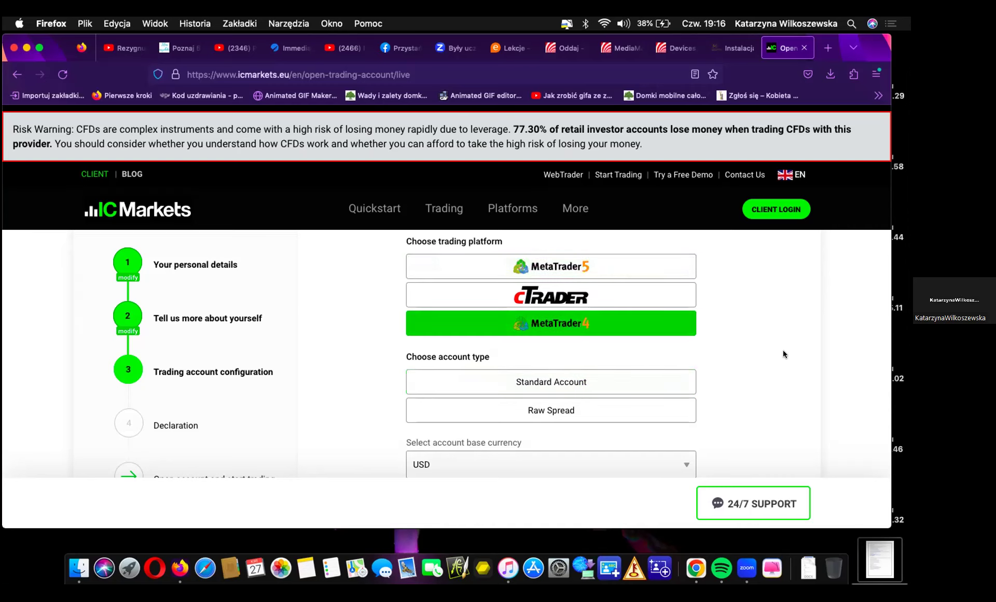
scroll(783, 350, "down", 1)
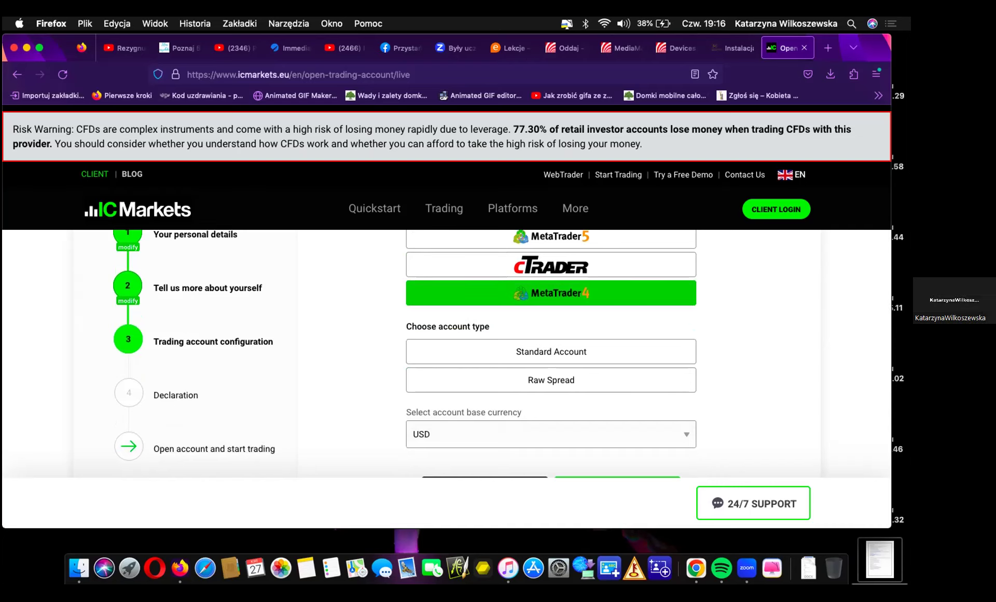
scroll(502, 336, "down", 2)
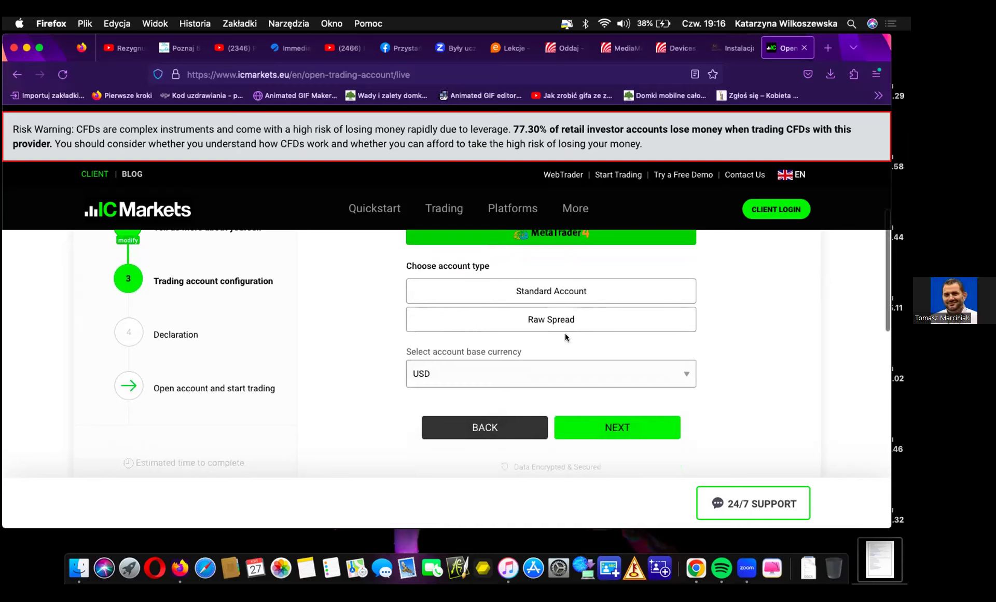
left_click(560, 319)
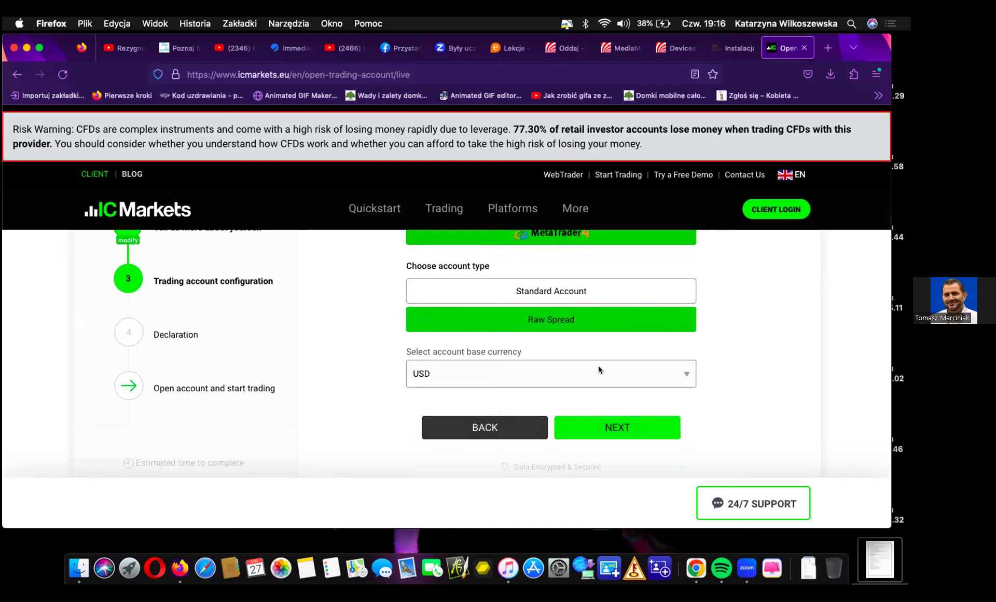
Check the base currency options, keep USD, and continue to the declaration stage.
left_click(619, 379)
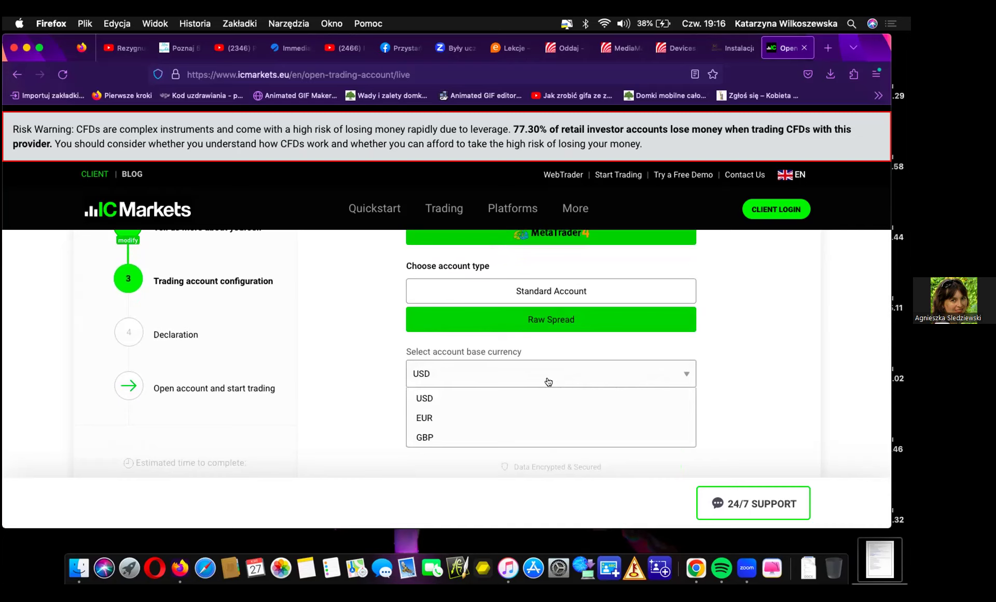
left_click(740, 365)
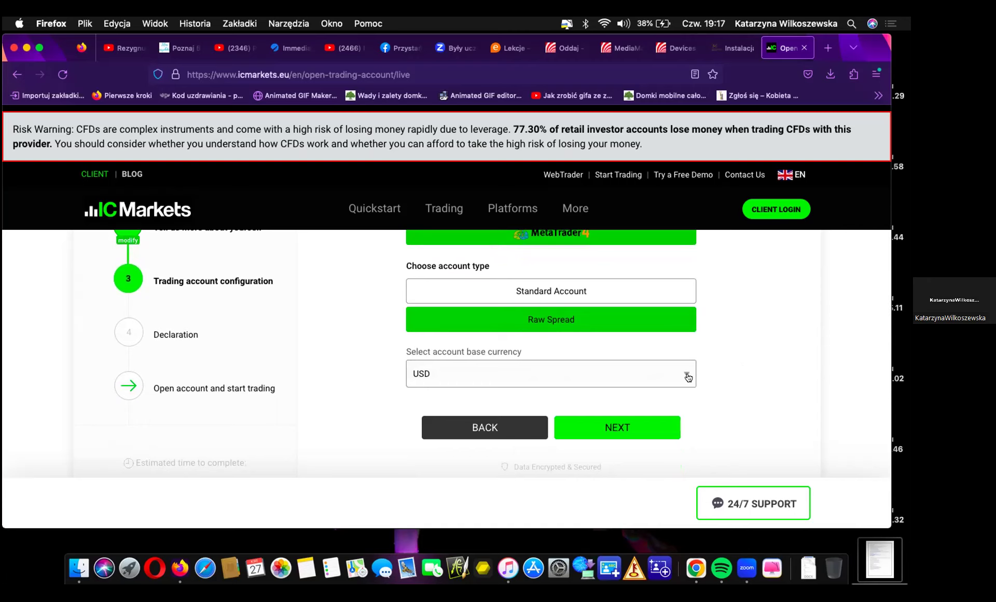
left_click(617, 427)
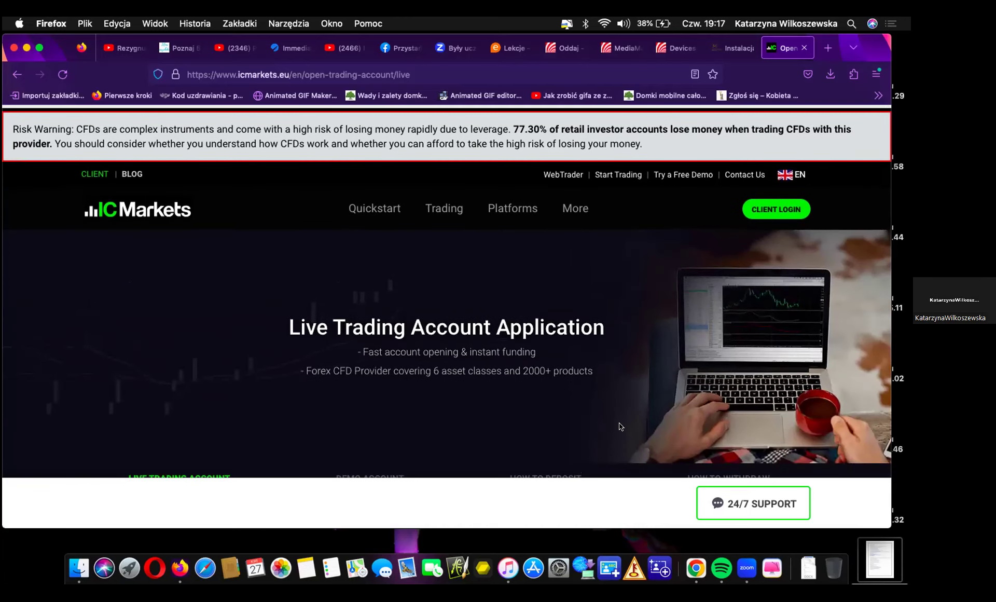
Examine the security question and answer fields and the legal declaration of the application.
scroll(621, 426, "down", 10)
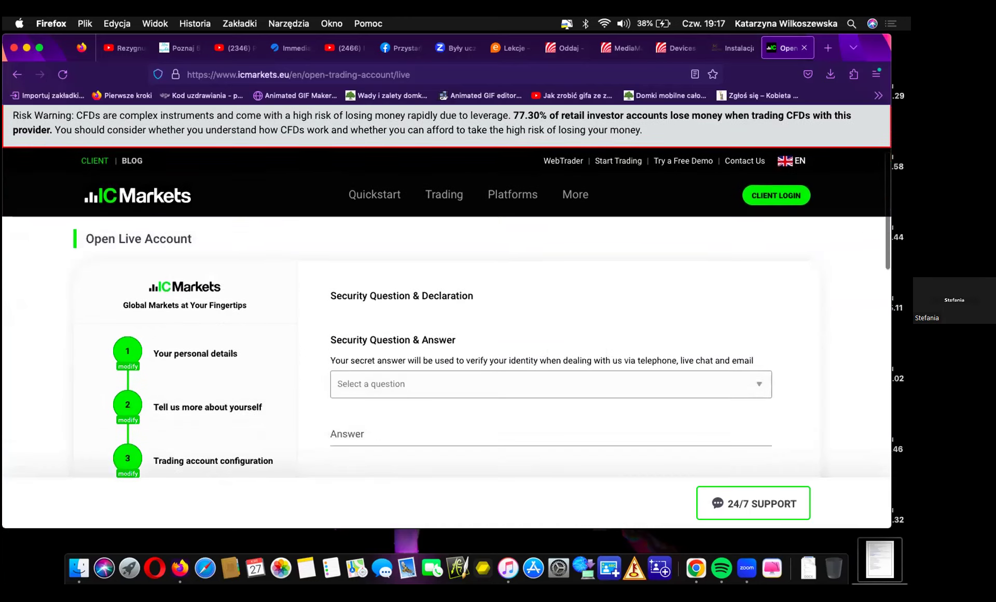
scroll(501, 354, "up", 2)
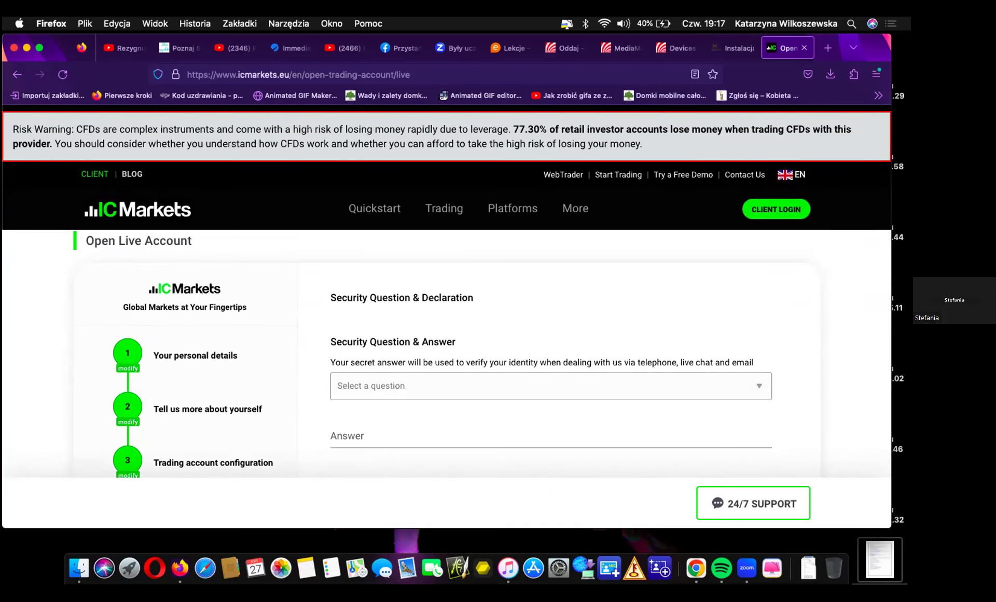
scroll(446, 353, "down", 1)
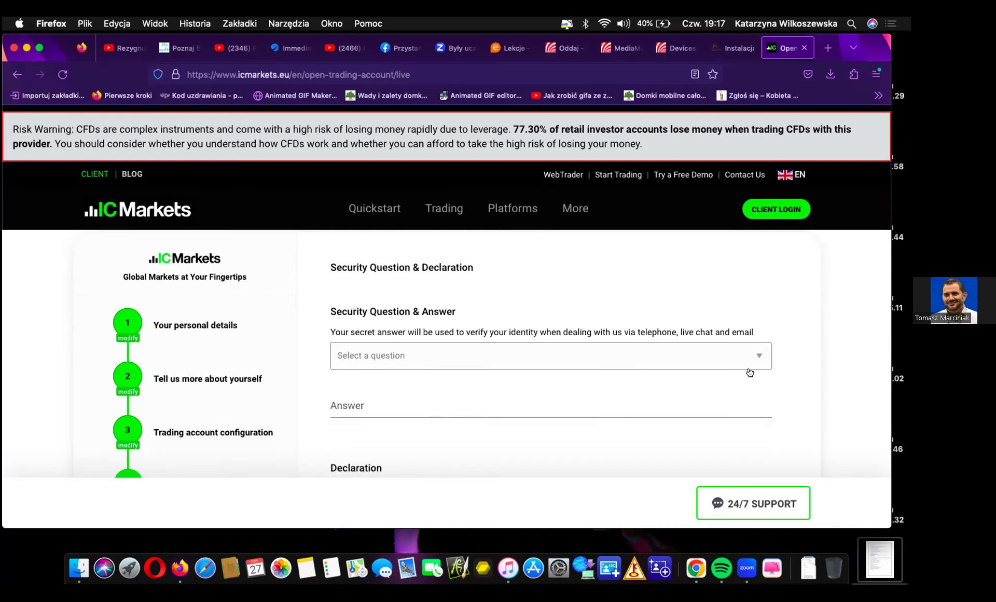
left_click(757, 354)
left_click(756, 354)
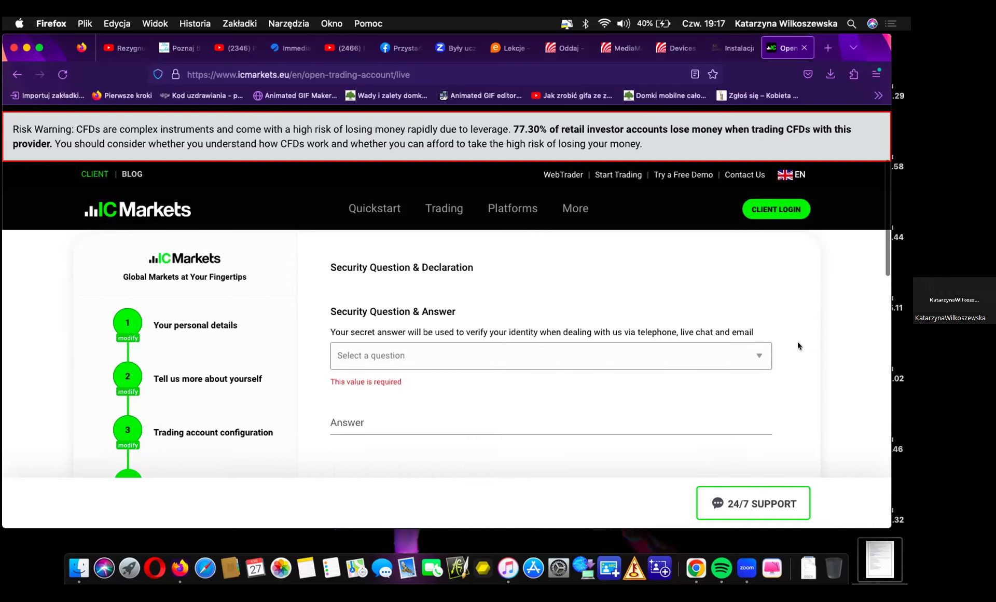
scroll(798, 348, "down", 1)
scroll(550, 353, "down", 1)
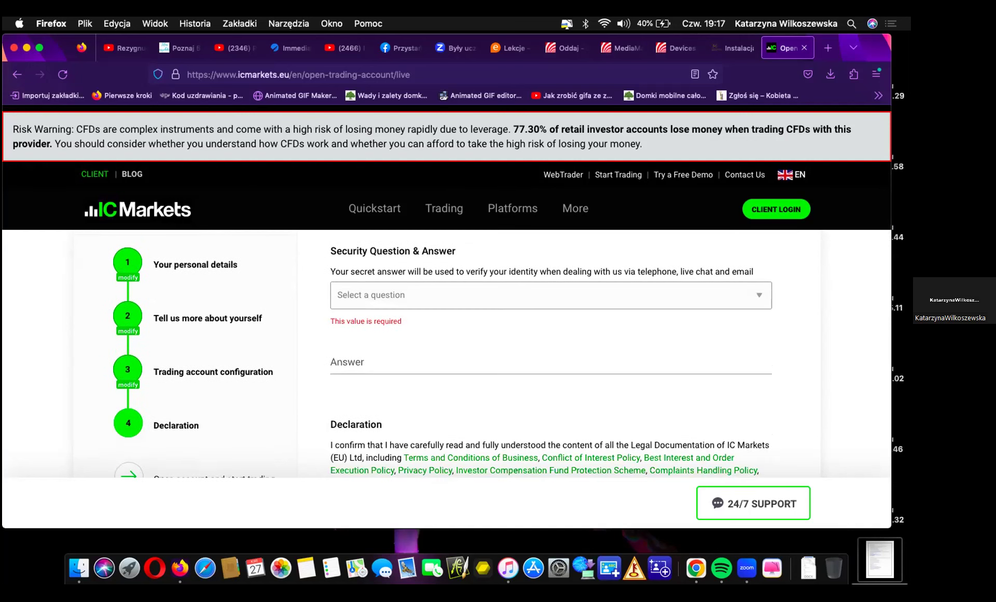
scroll(550, 353, "up", 1)
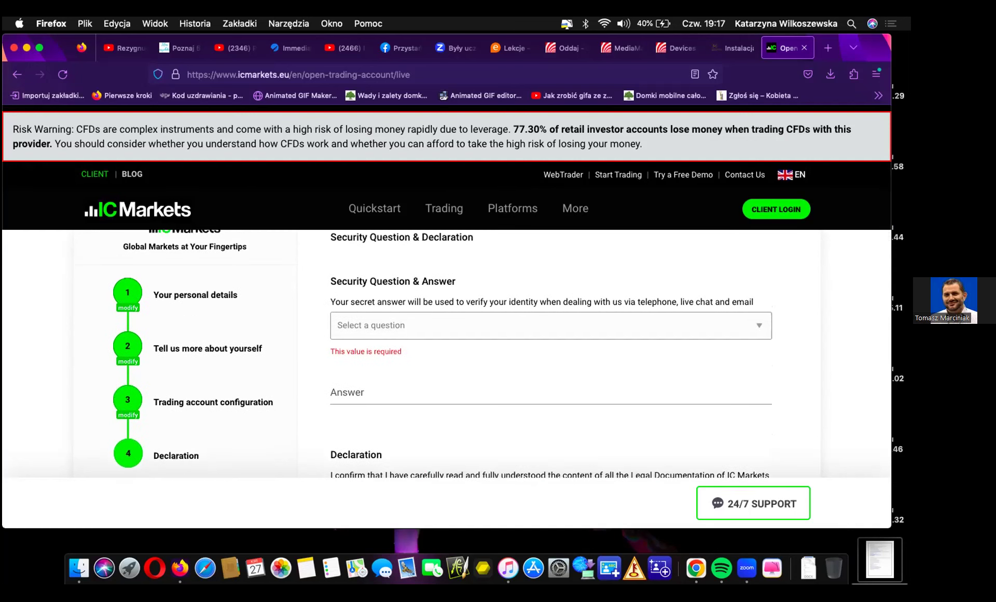
scroll(550, 353, "down", 1)
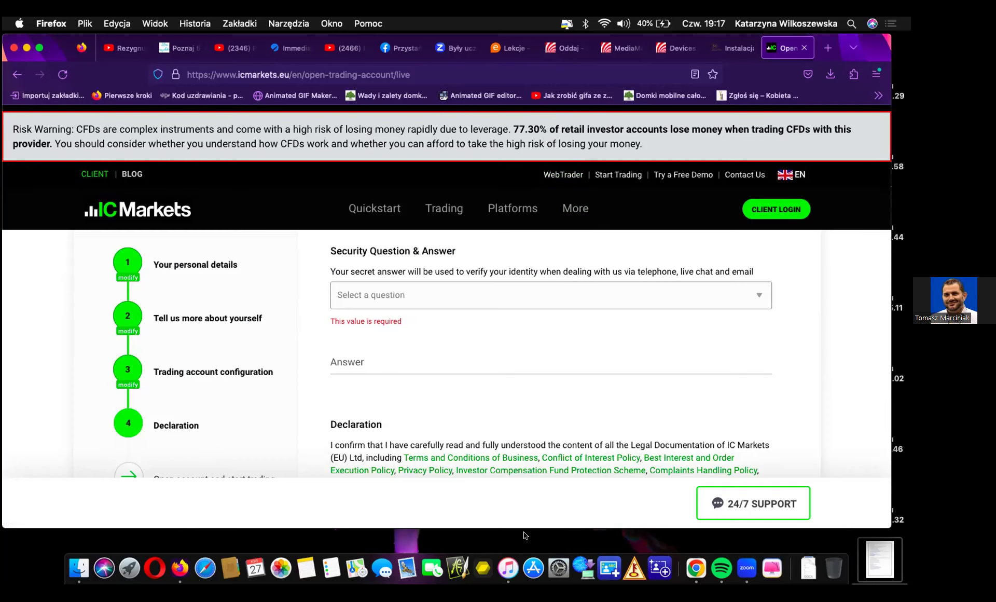
left_click(611, 297)
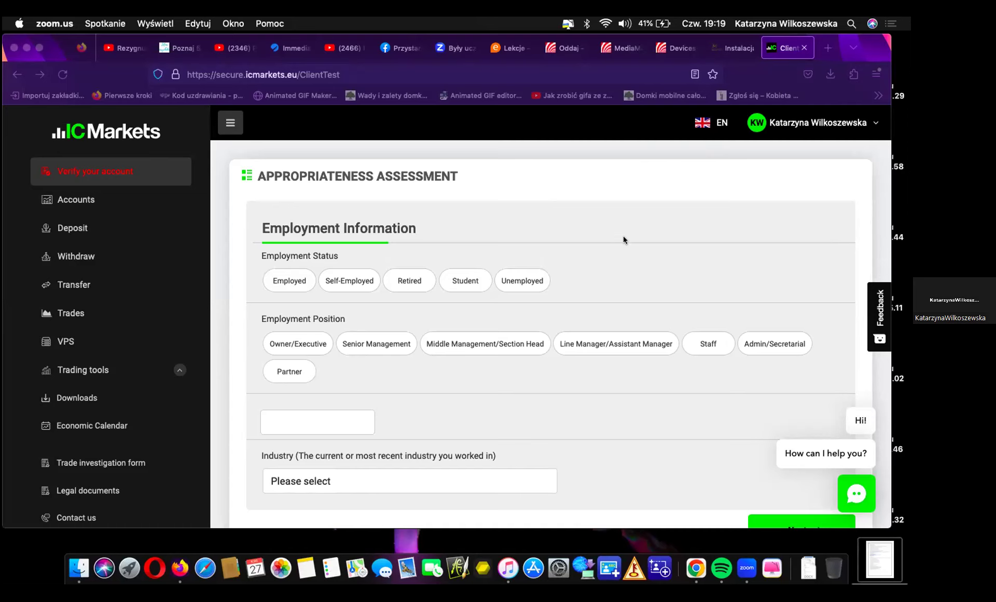
Enlarge the browser window slightly downward to show more of the Appropriateness Assessment form.
left_click(625, 287)
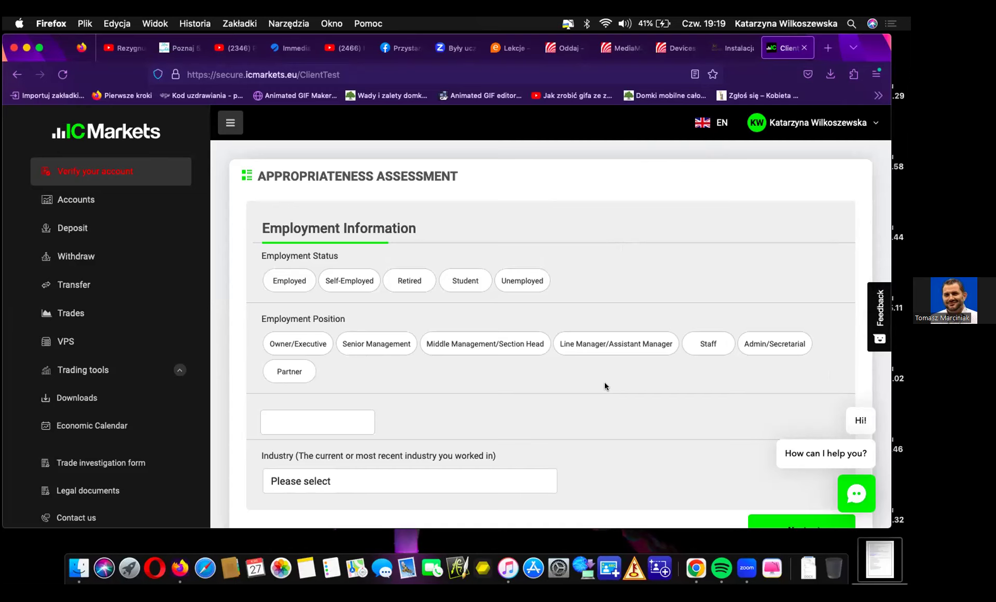
triple_click(884, 501)
left_click(882, 494)
triple_click(882, 513)
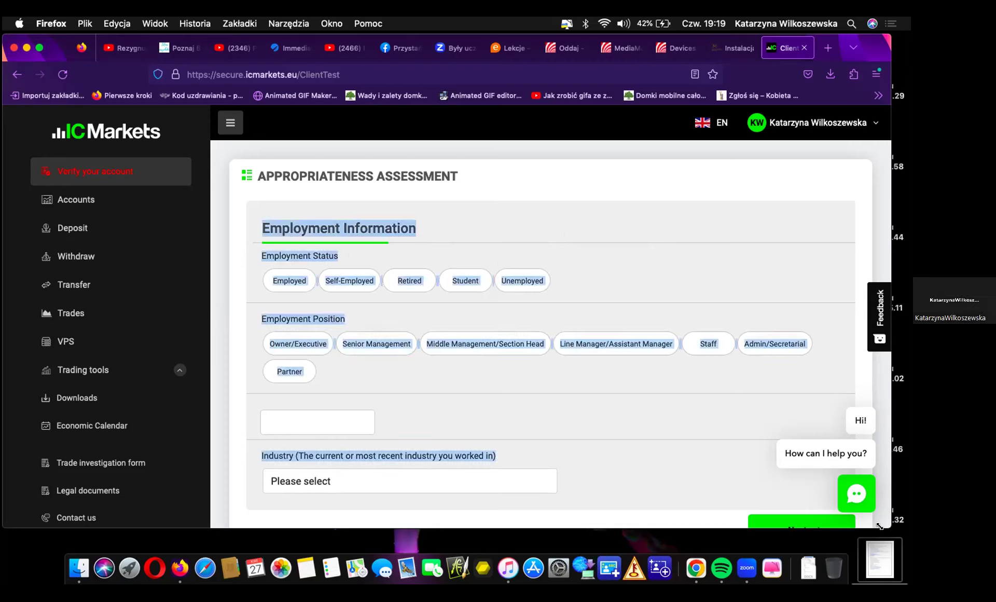
left_click(885, 472)
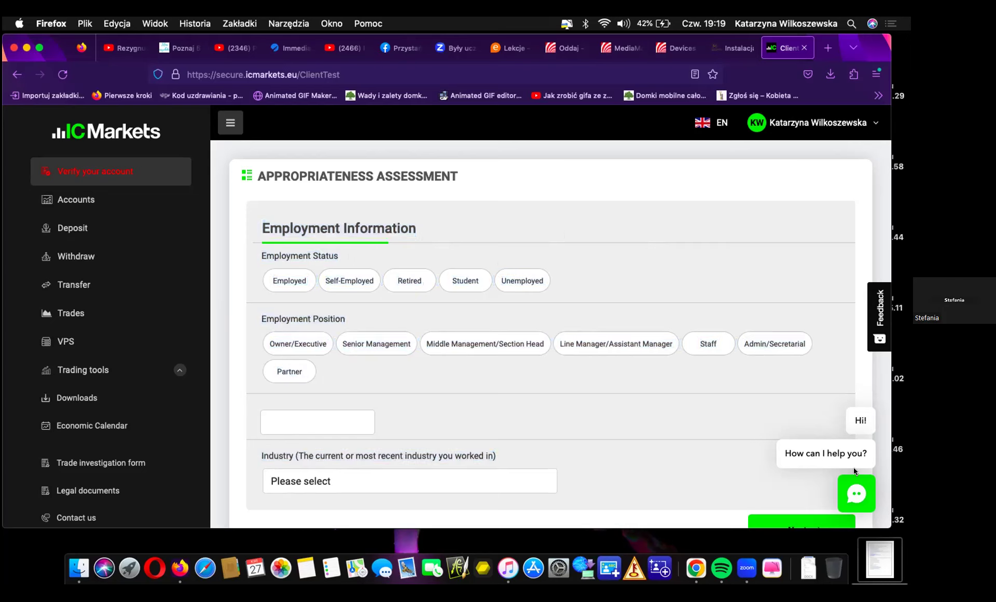
left_click_drag(667, 525, 667, 536)
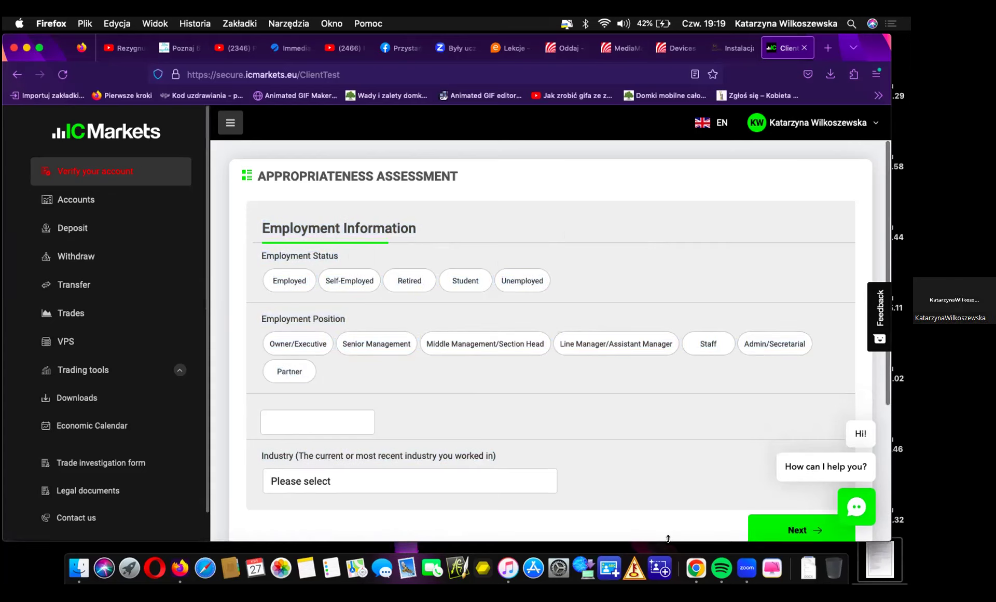
Review the available Industry options in the Employment Information section without choosing one.
left_click(381, 483)
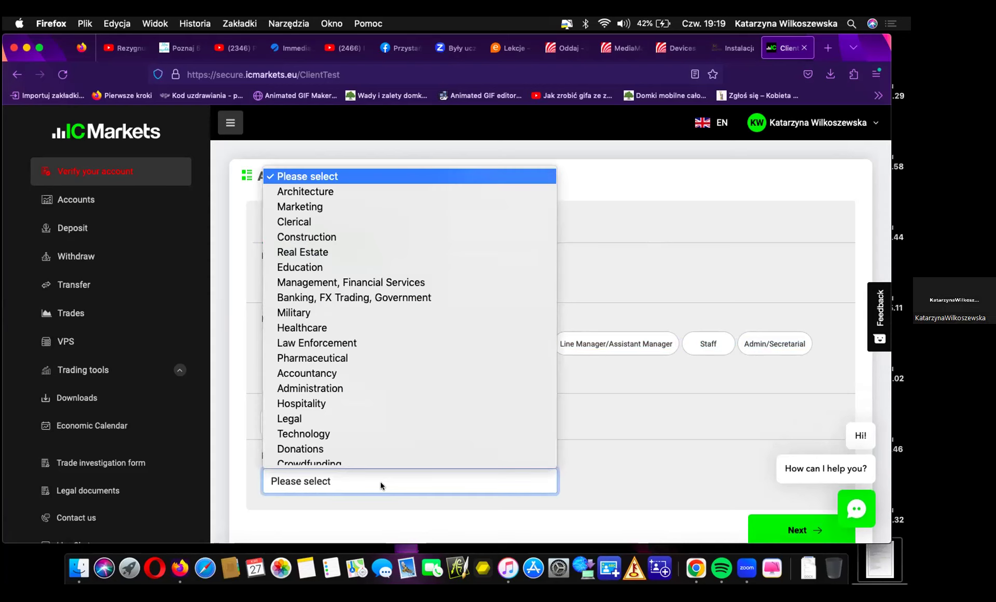
left_click(594, 481)
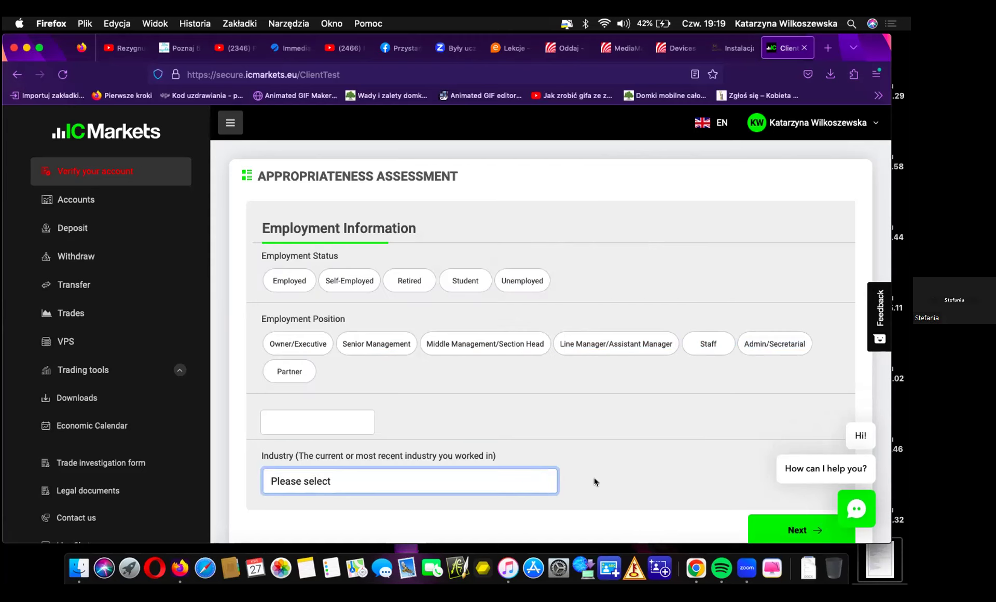
left_click(346, 418)
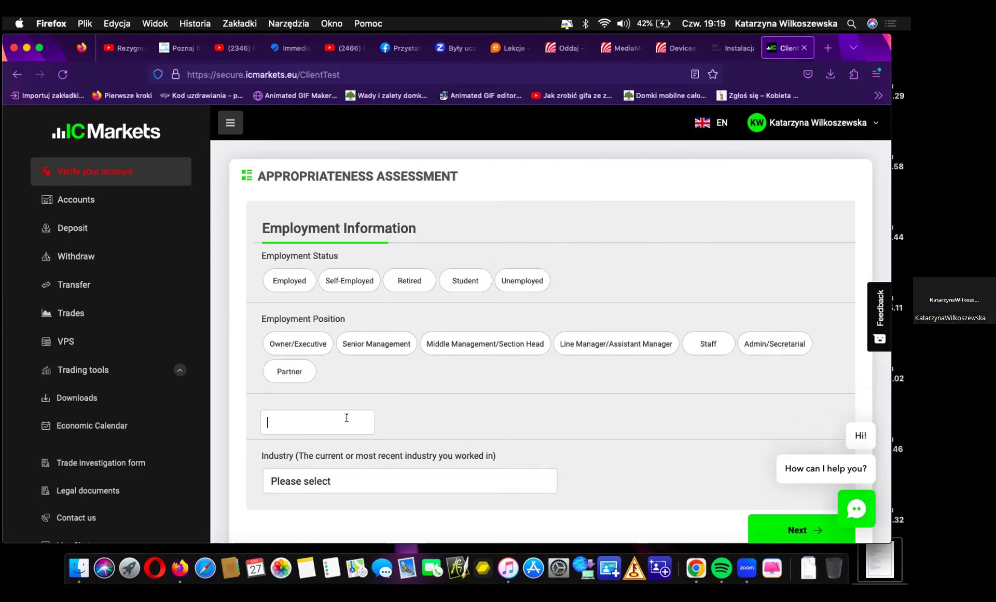
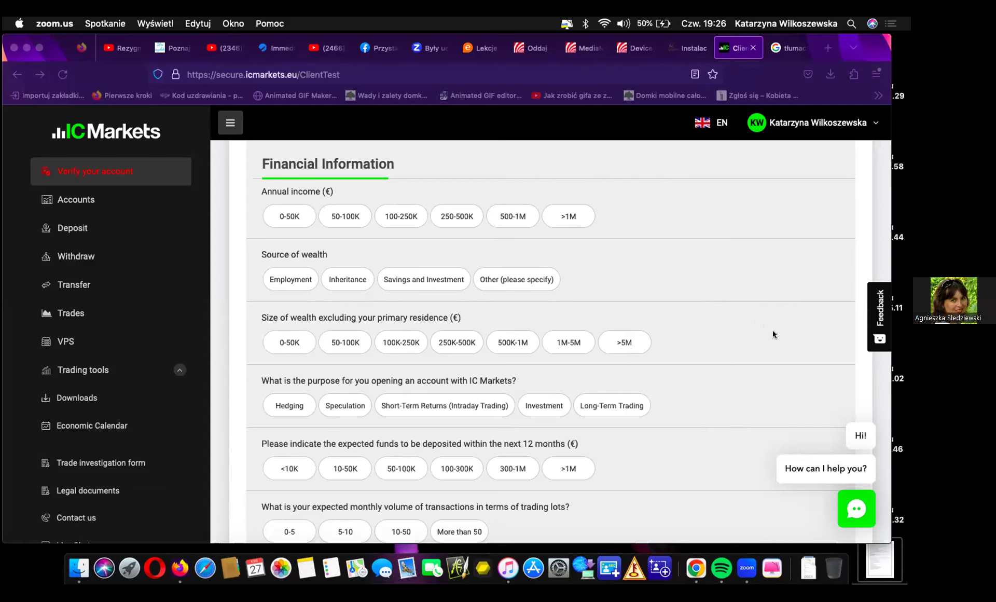
left_click(751, 199)
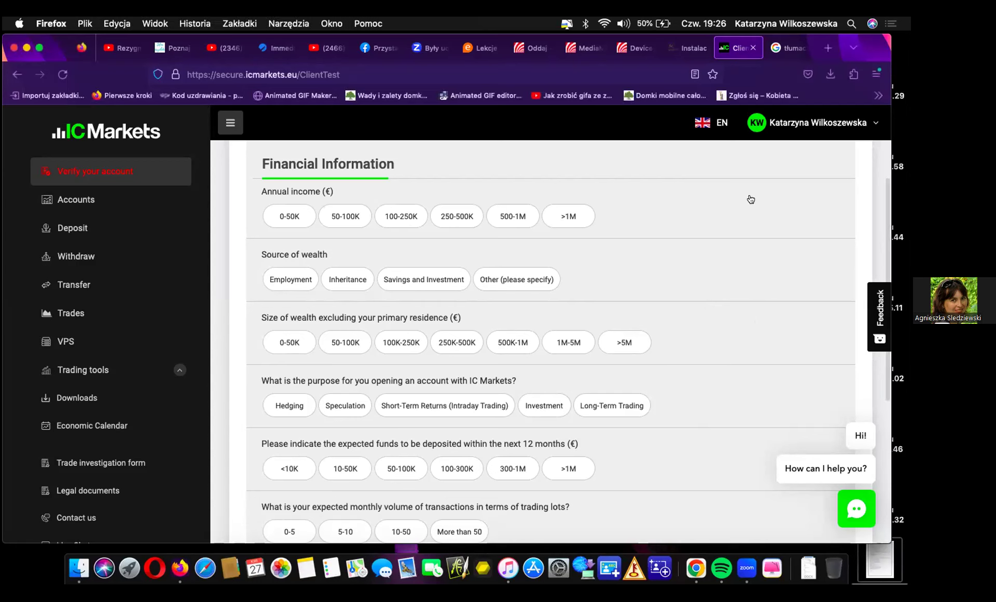
left_click(757, 121)
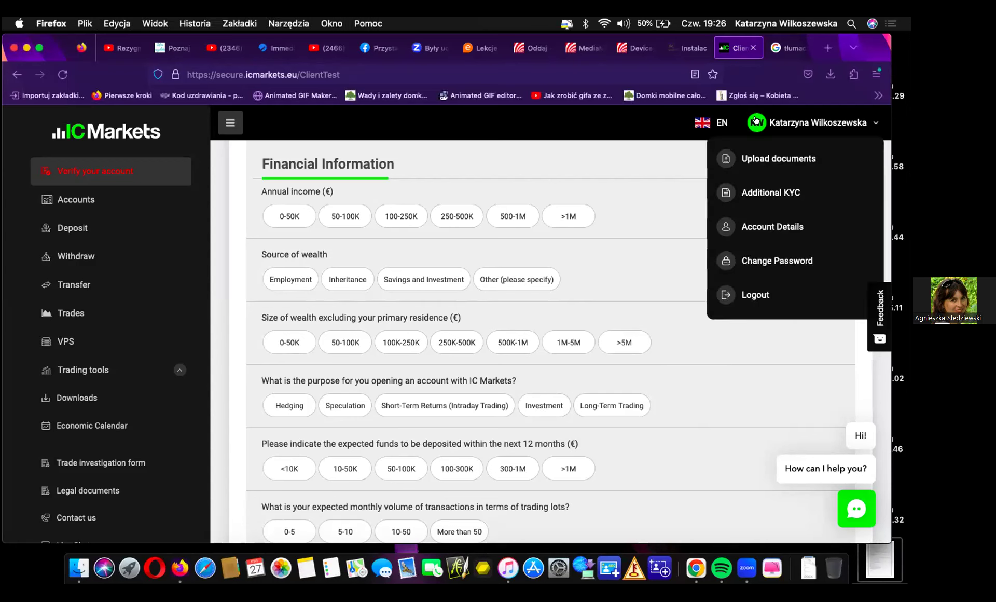
left_click(671, 174)
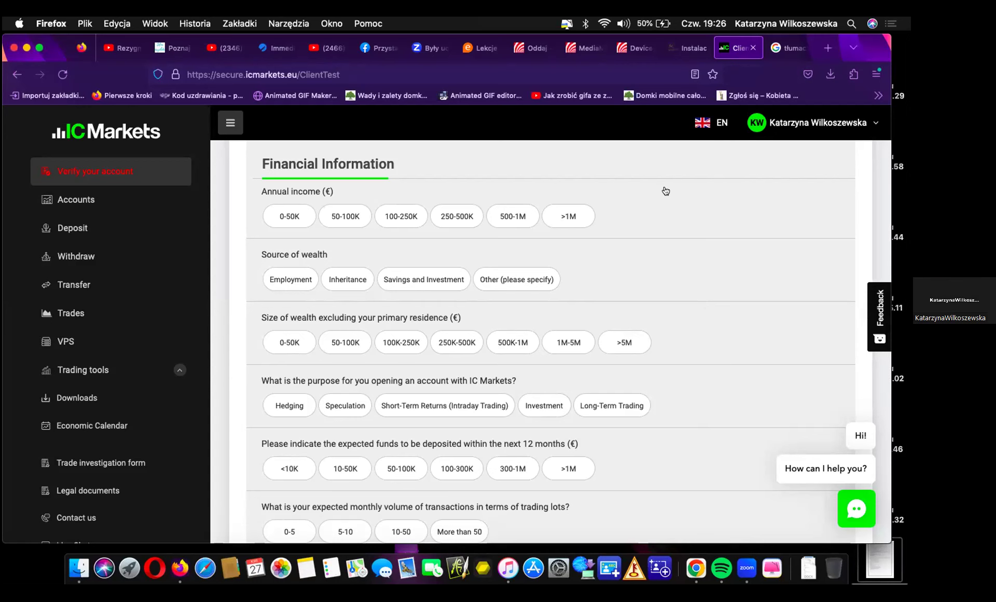
right_click(633, 208)
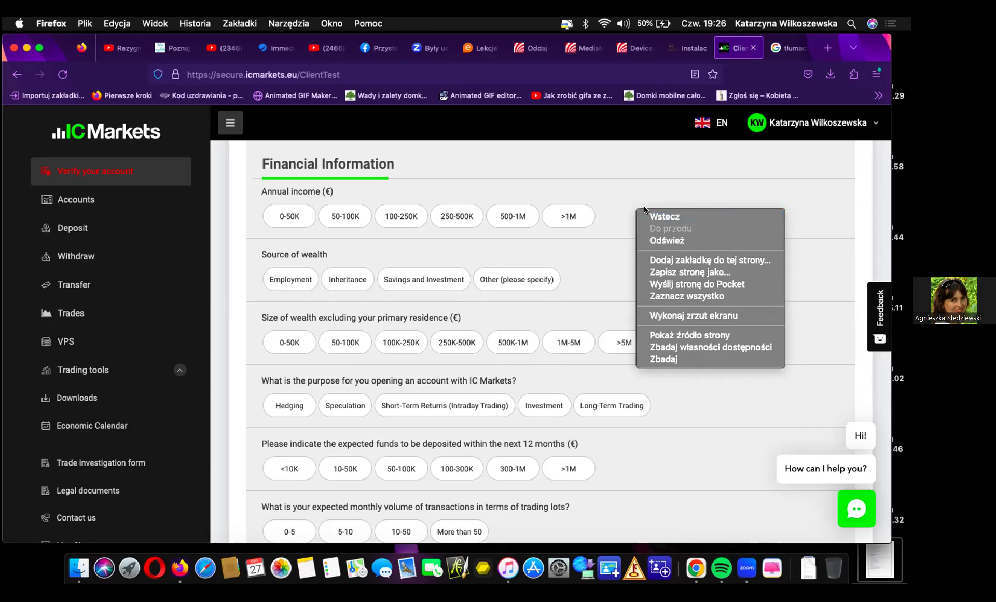
left_click(643, 176)
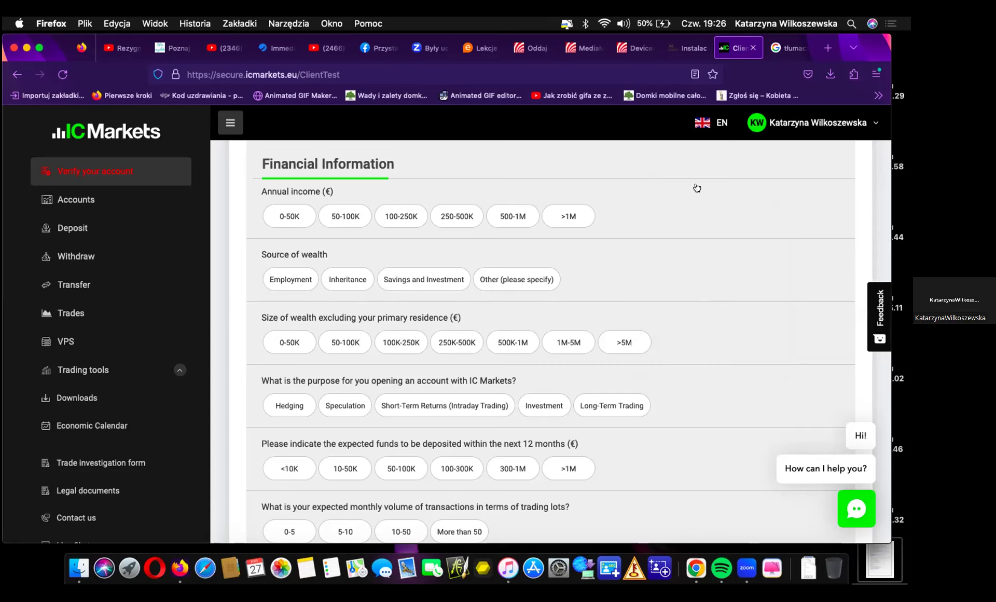
scroll(697, 188, "down", 1)
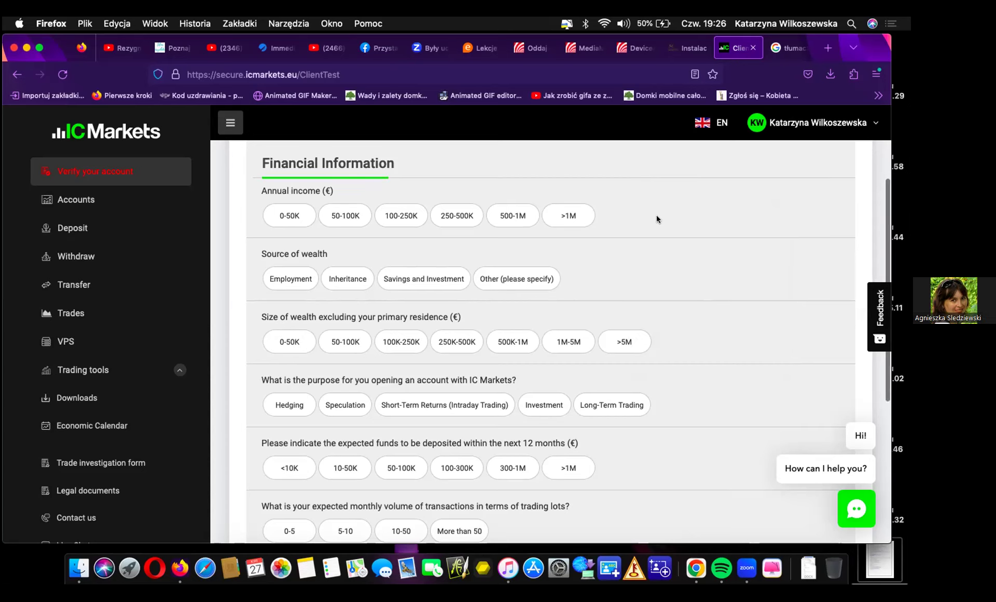
right_click(724, 160)
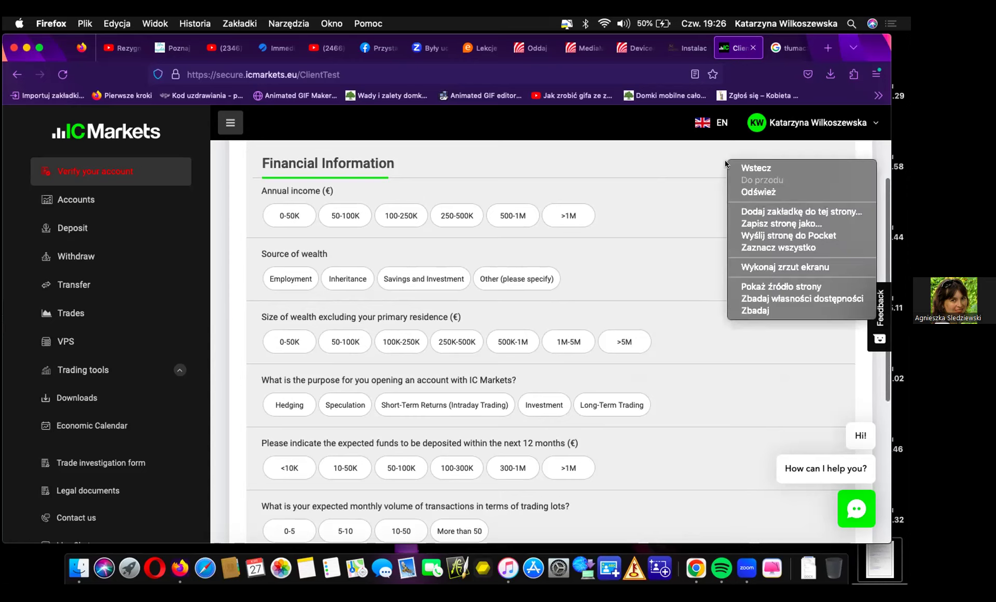
left_click(712, 161)
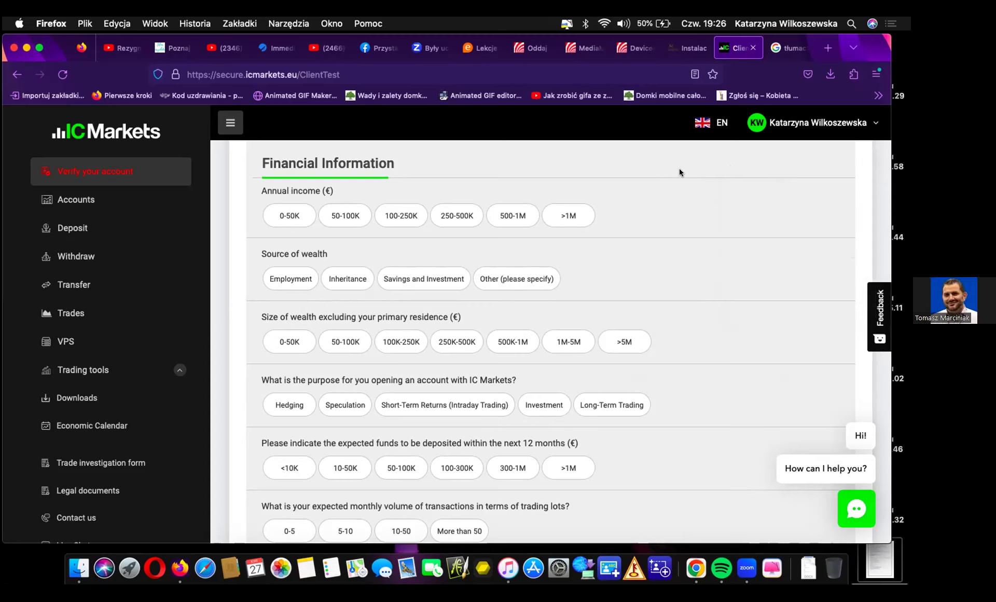
Choose 100-250K as the annual income in the Financial Information section.
left_click(768, 126)
left_click(393, 216)
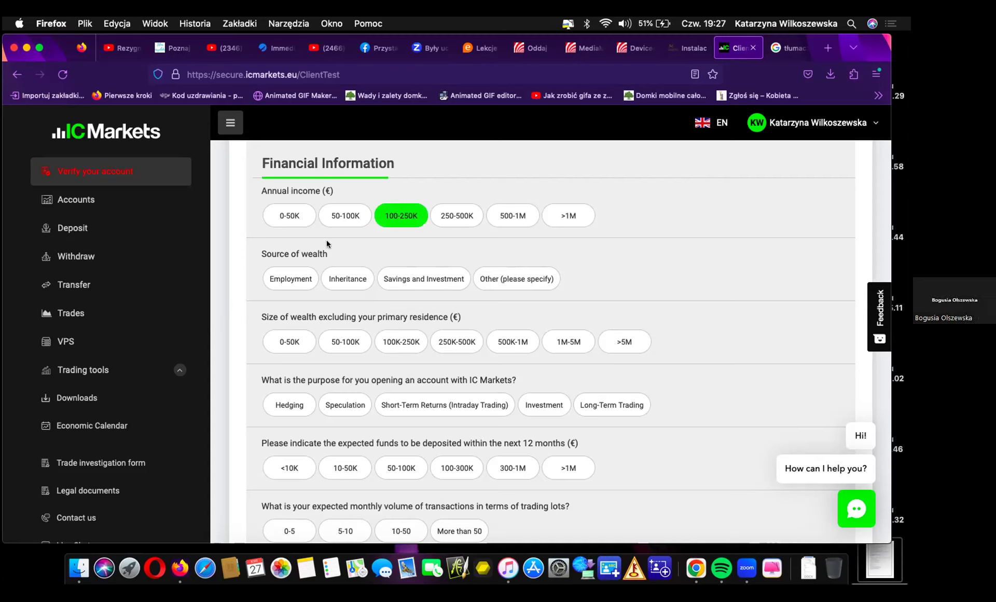
Translate the "Source of wealth" label from English into Polish with Google's translator and return to the assessment form.
left_click_drag(333, 253, 254, 256)
key("super+c")
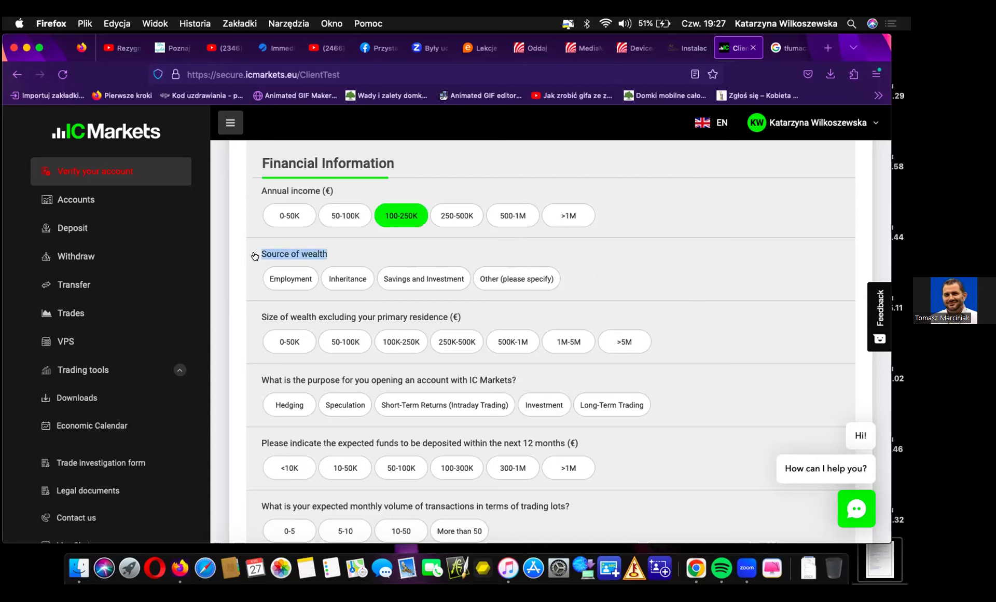
left_click(785, 47)
key("super+v")
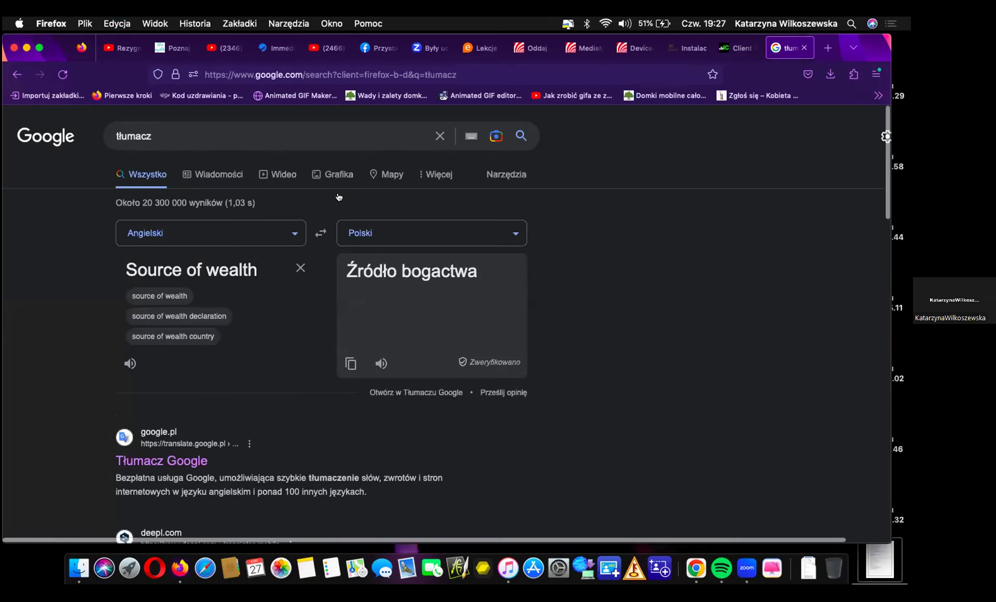
left_click(736, 49)
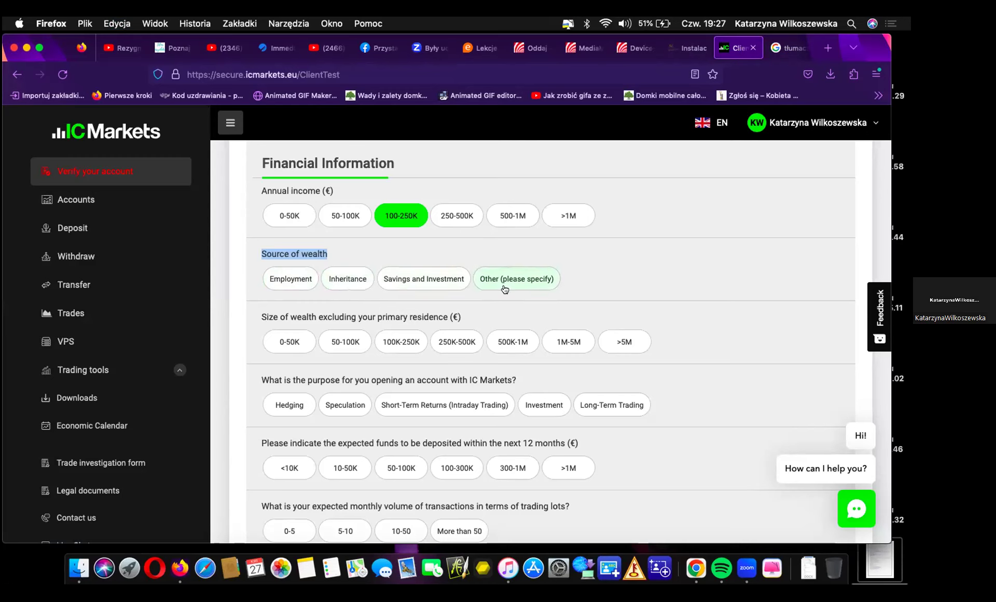
Try Other (please specify) as the source of wealth, and replace it with Inheritance.
left_click(531, 279)
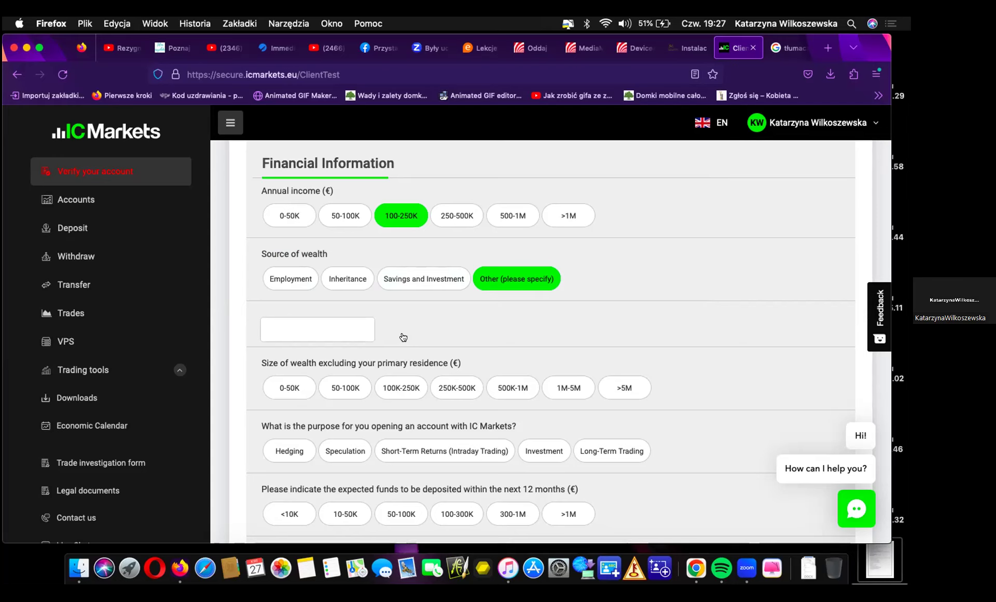
left_click(292, 320)
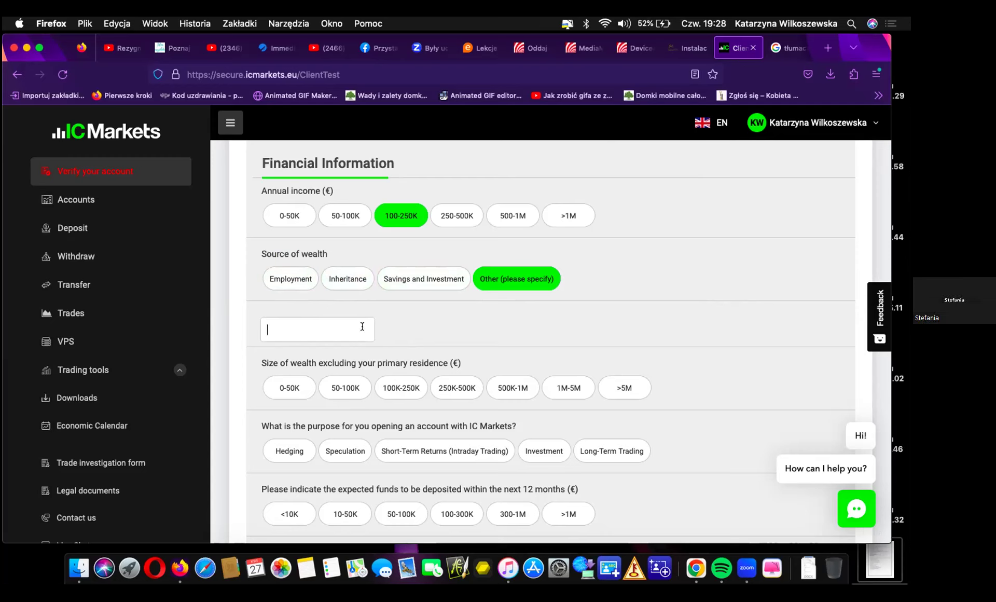
left_click(342, 279)
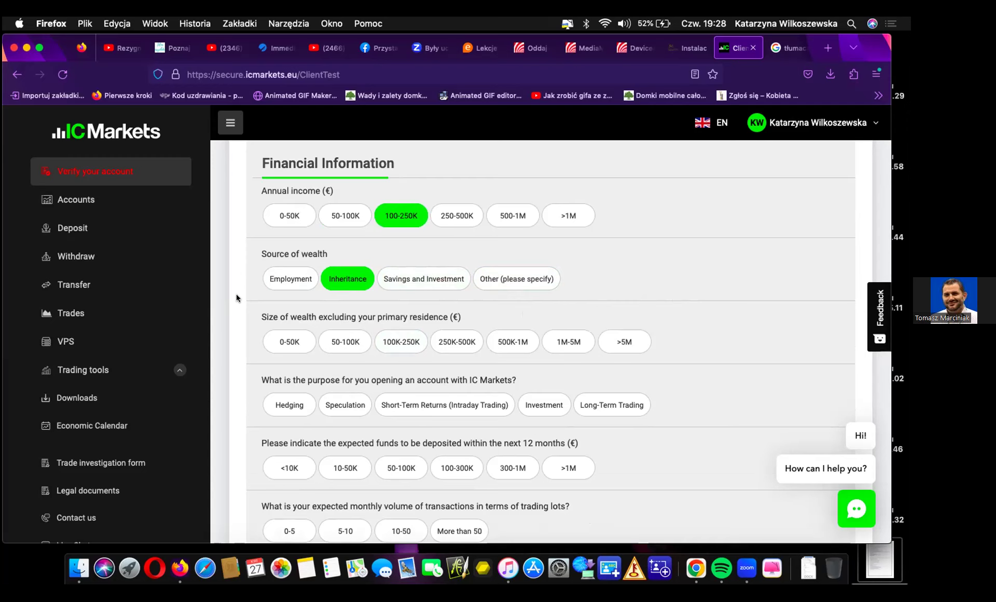
Translate the question on size of wealth excluding primary residence into Polish, reposition the browser window, and return to the form.
left_click_drag(251, 318, 455, 312)
key("super+c")
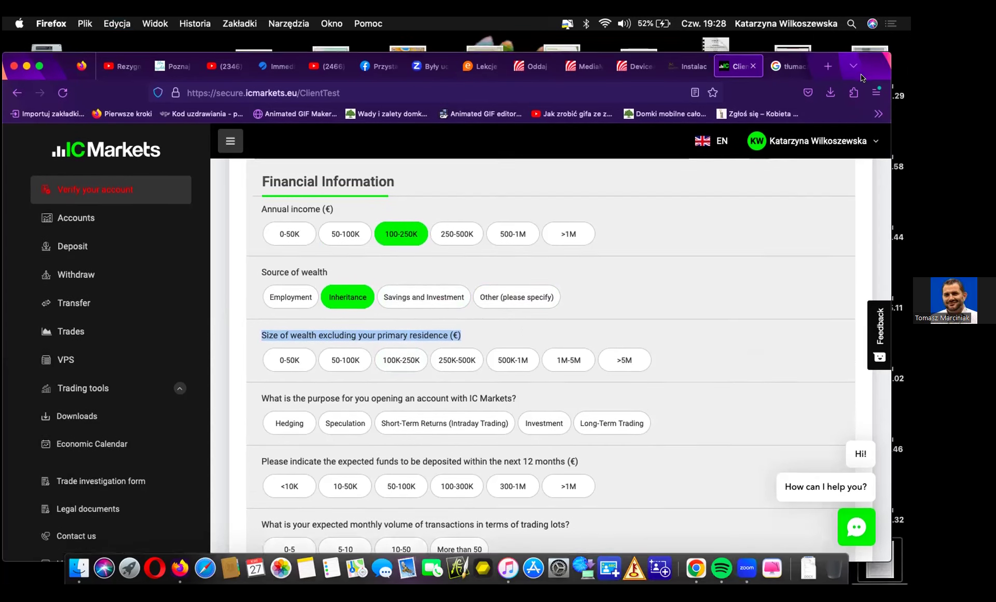
left_click_drag(868, 56, 811, 118)
left_click(755, 89)
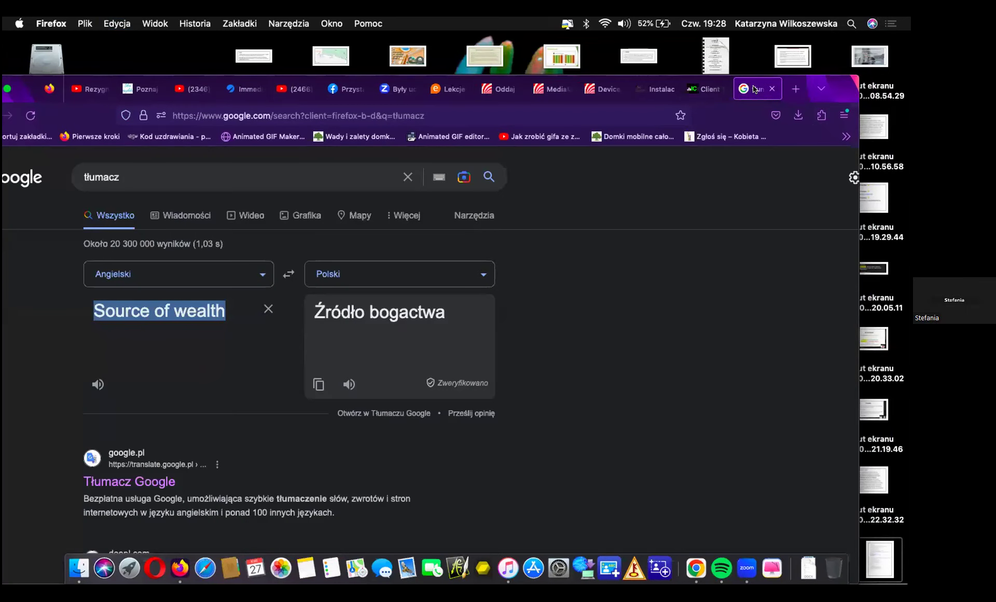
key("super+v")
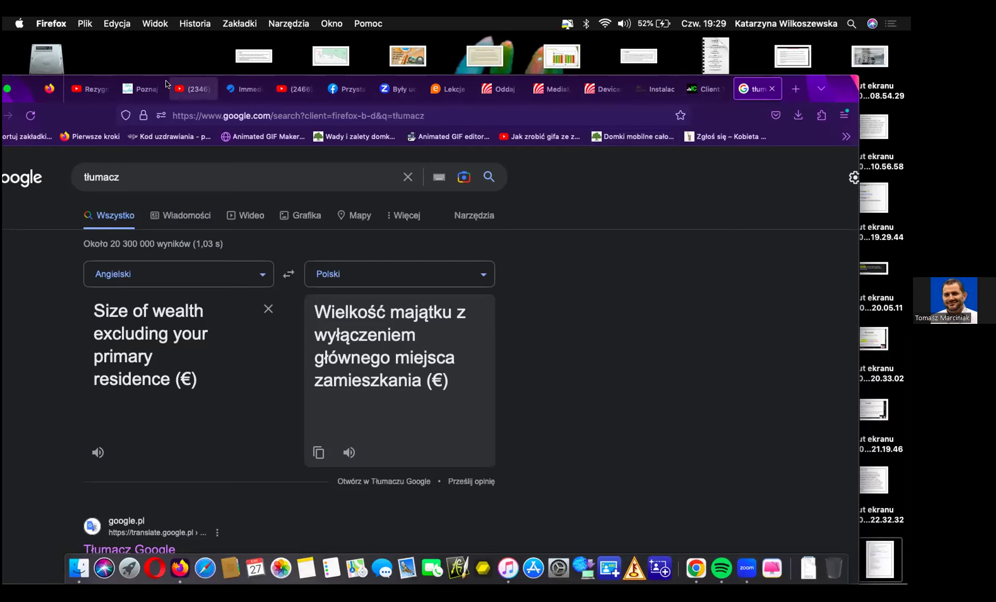
double_click(25, 83)
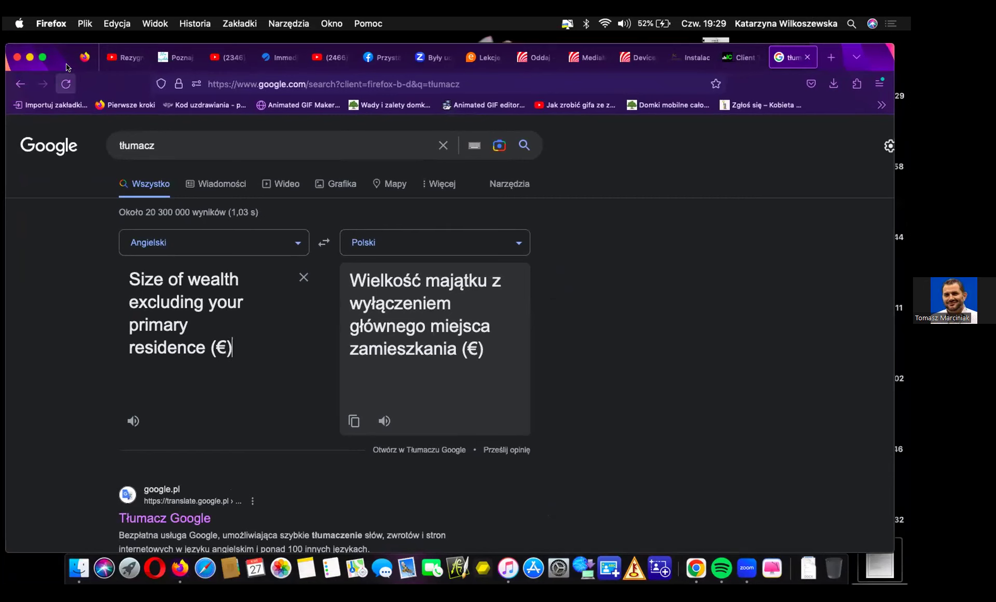
left_click_drag(60, 56, 63, 105)
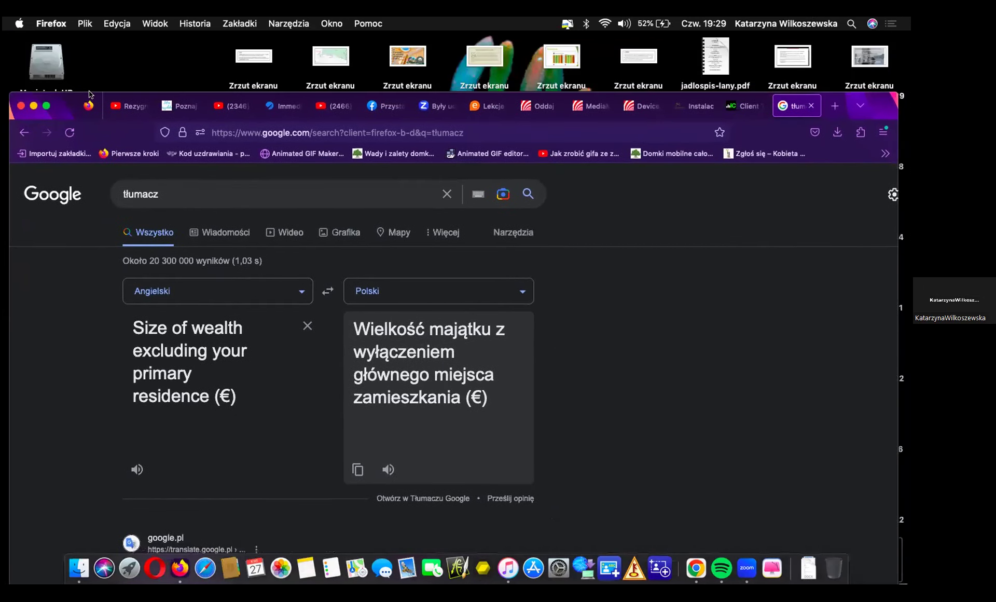
left_click(743, 107)
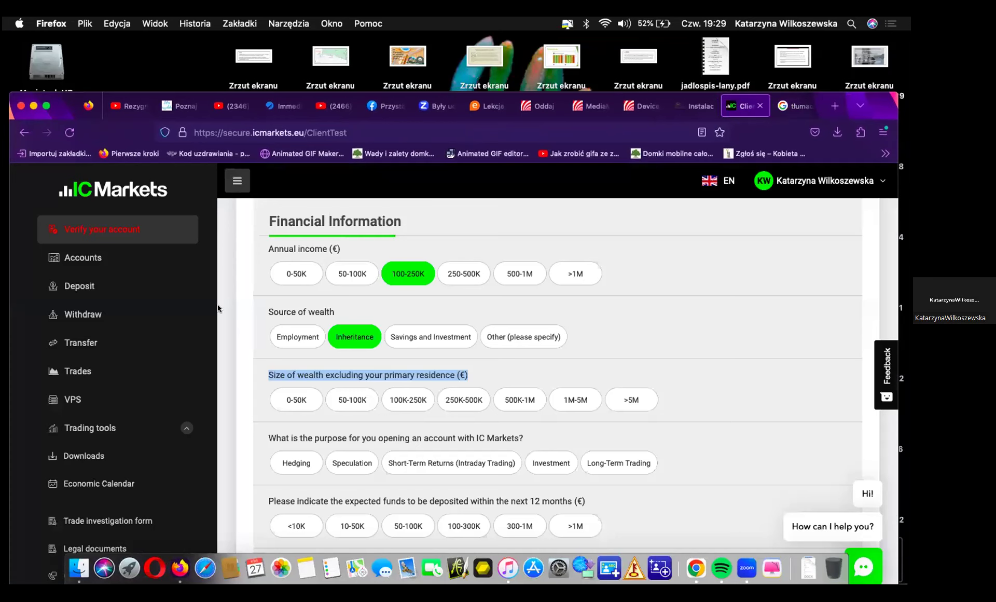
Translate the question "What is the purpose for you opening an account with IC Markets?" into Polish and return to the form.
left_click_drag(525, 438, 257, 437)
key("super+c")
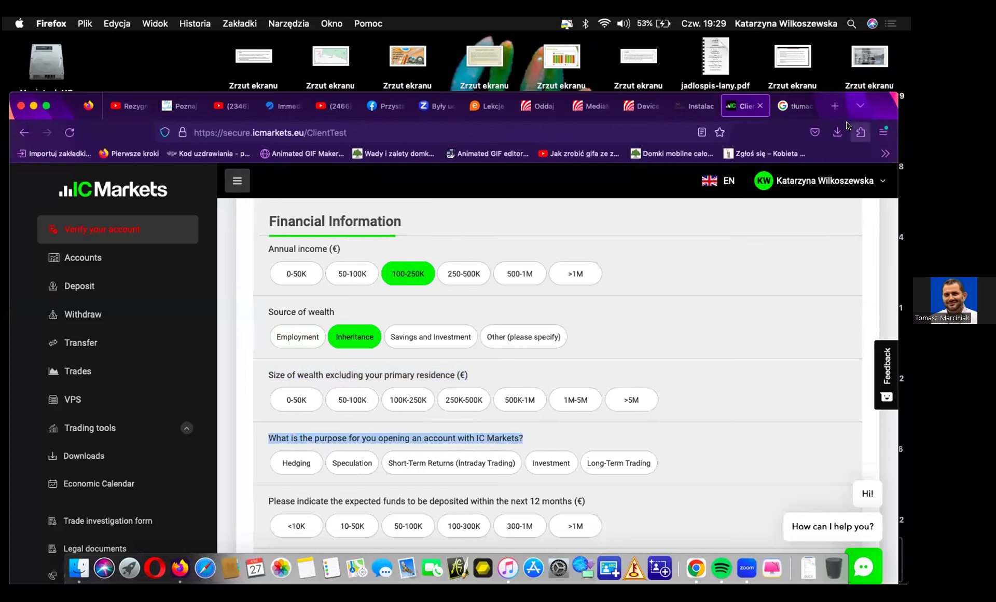
left_click(793, 106)
key("super+v")
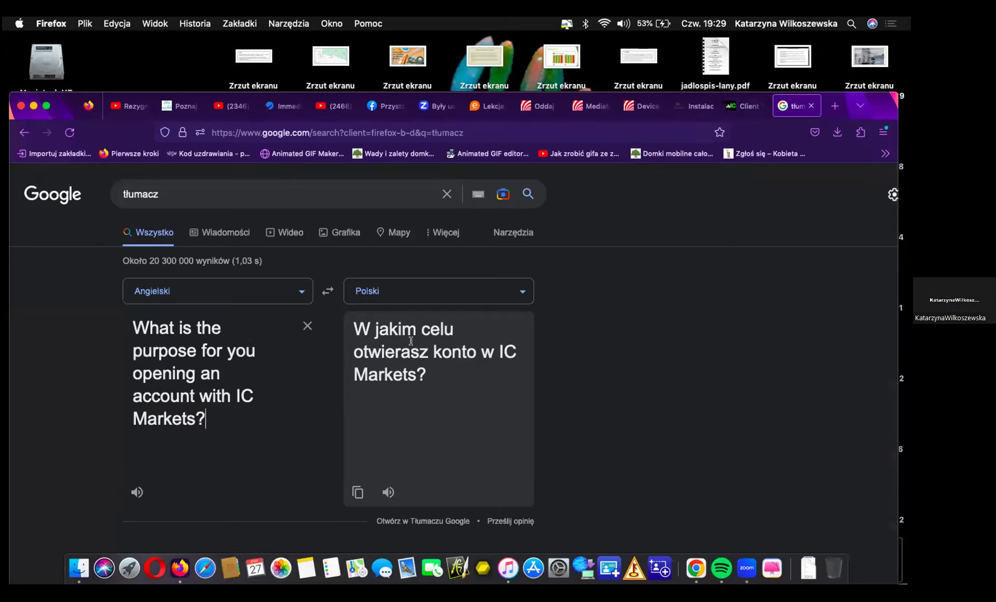
left_click(744, 106)
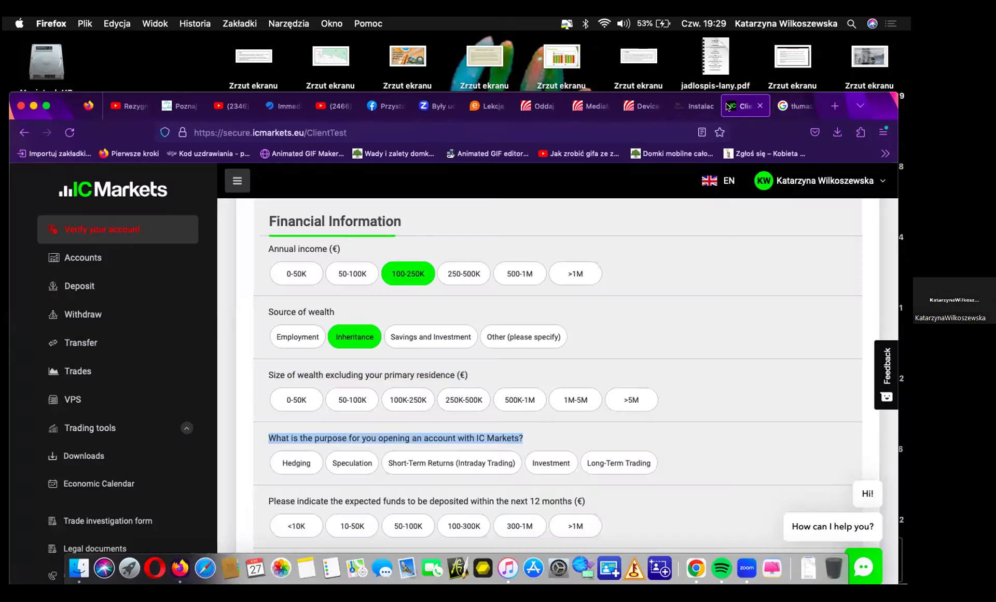
Translate the question about expected funds to be deposited within the next 12 months into Polish and return to the form.
left_click(595, 499)
left_click_drag(595, 499, 264, 502)
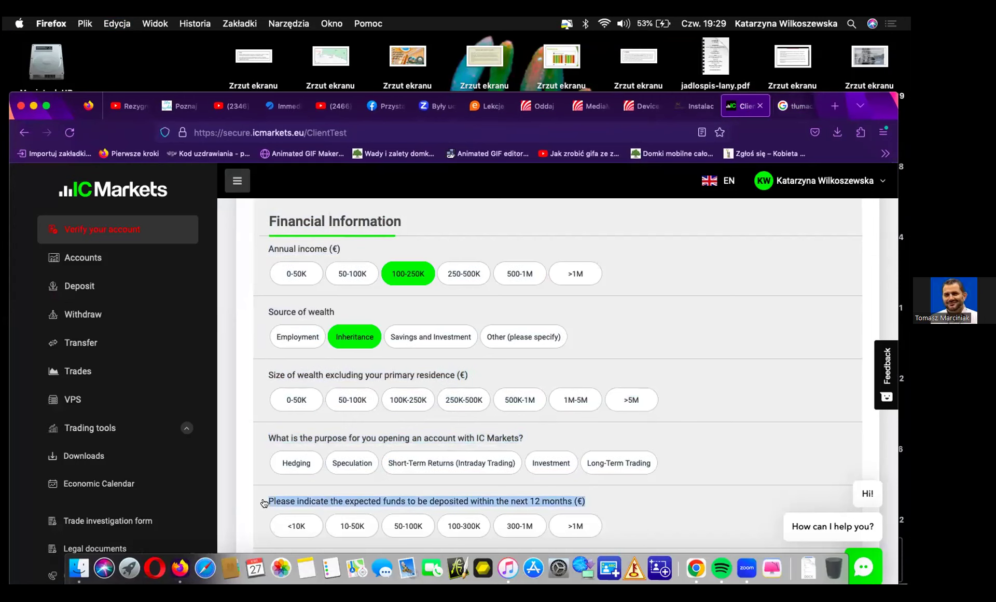
left_click(783, 174)
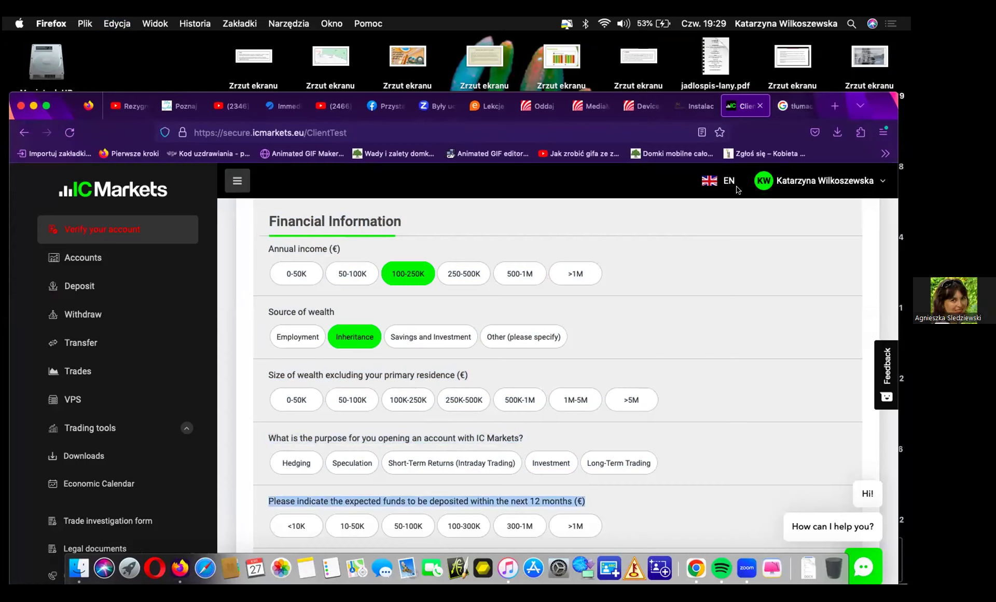
left_click(795, 107)
key("super+v")
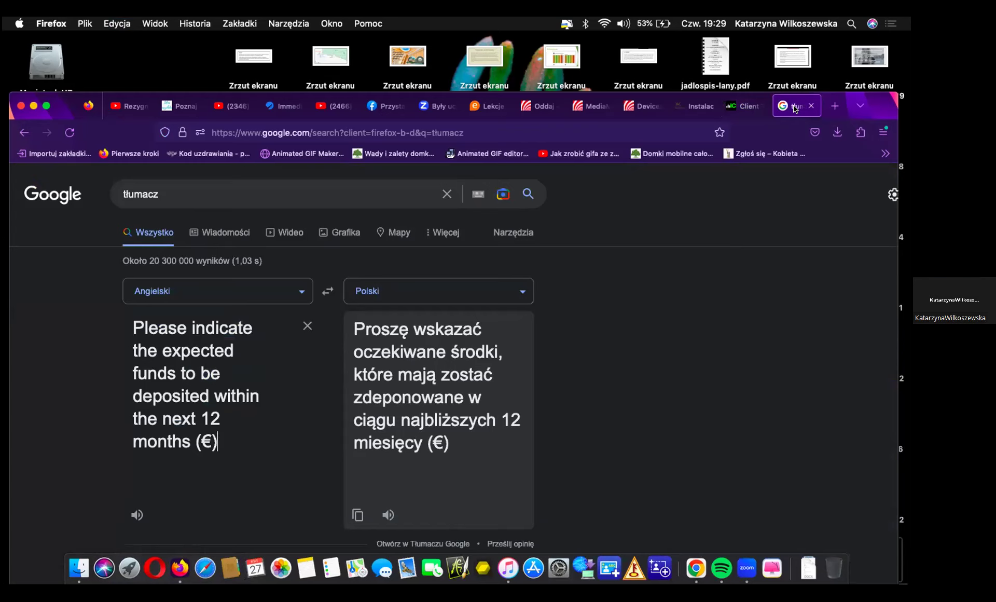
left_click(747, 107)
Translate the question about expected monthly transaction volume in trading lots into Polish, recheck the translation, and return to the form.
scroll(612, 365, "down", 5)
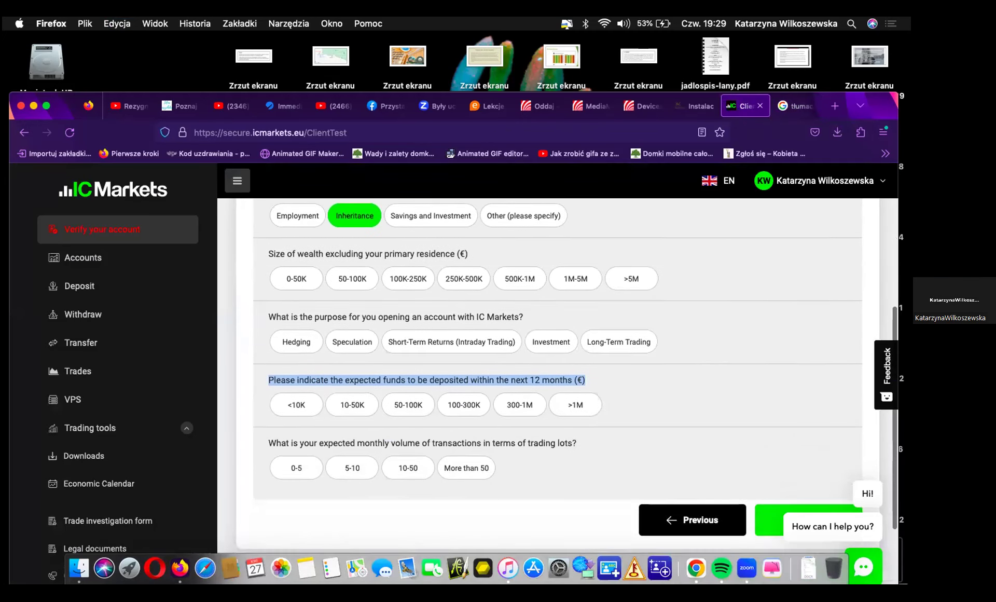
left_click_drag(598, 346, 266, 340)
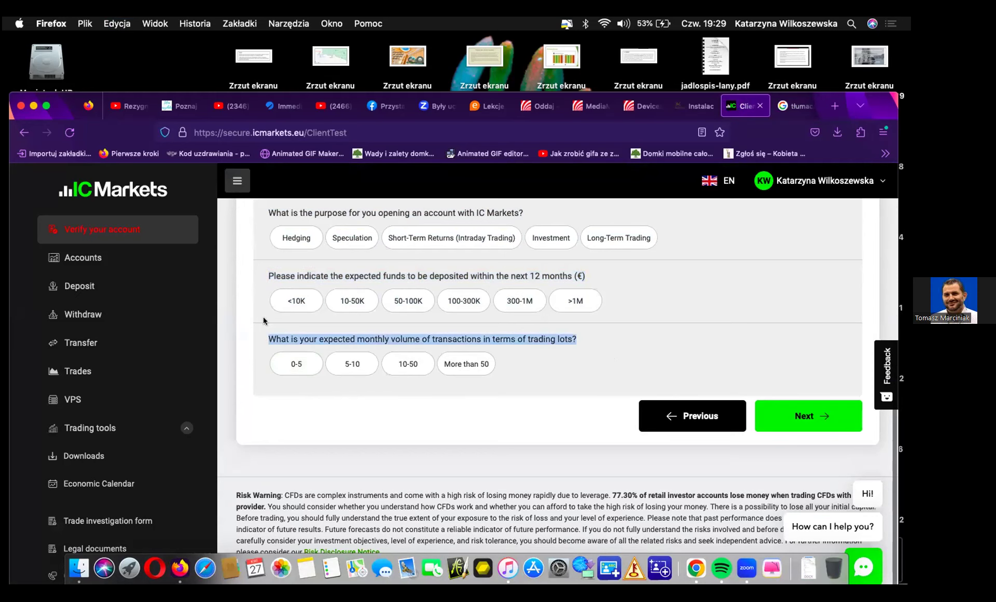
left_click(795, 106)
key("super+v")
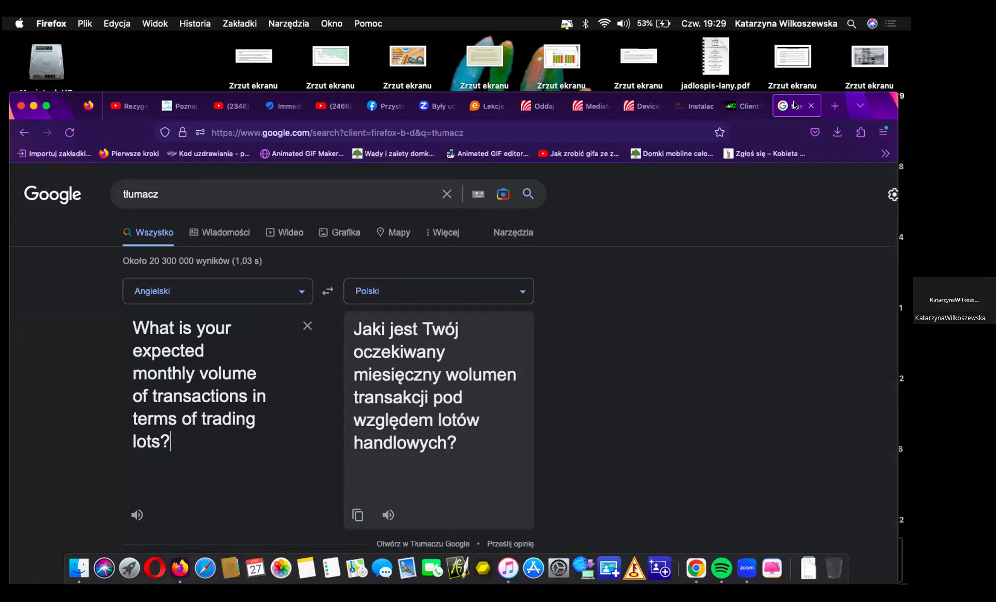
left_click(745, 107)
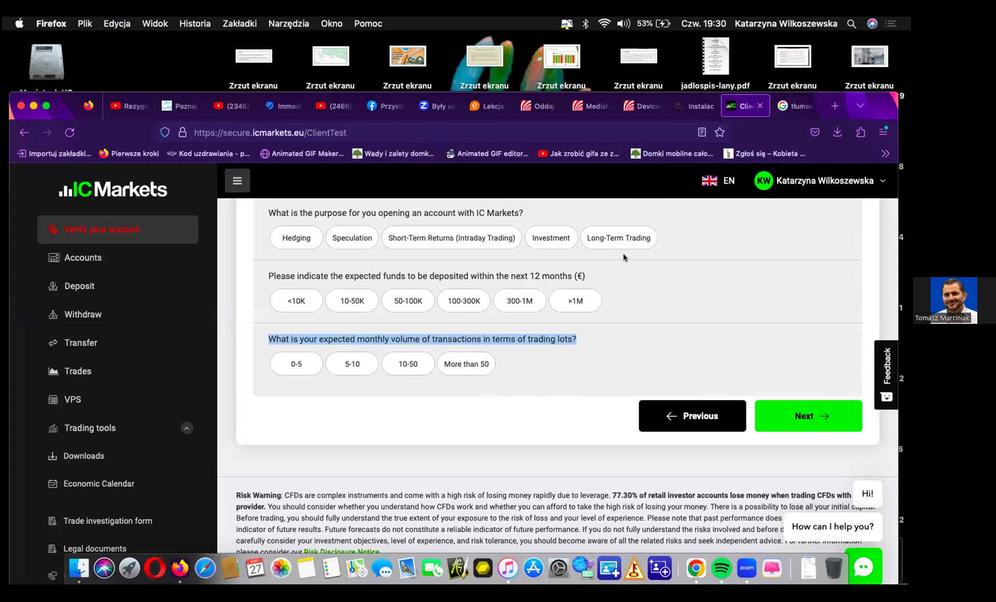
left_click(794, 108)
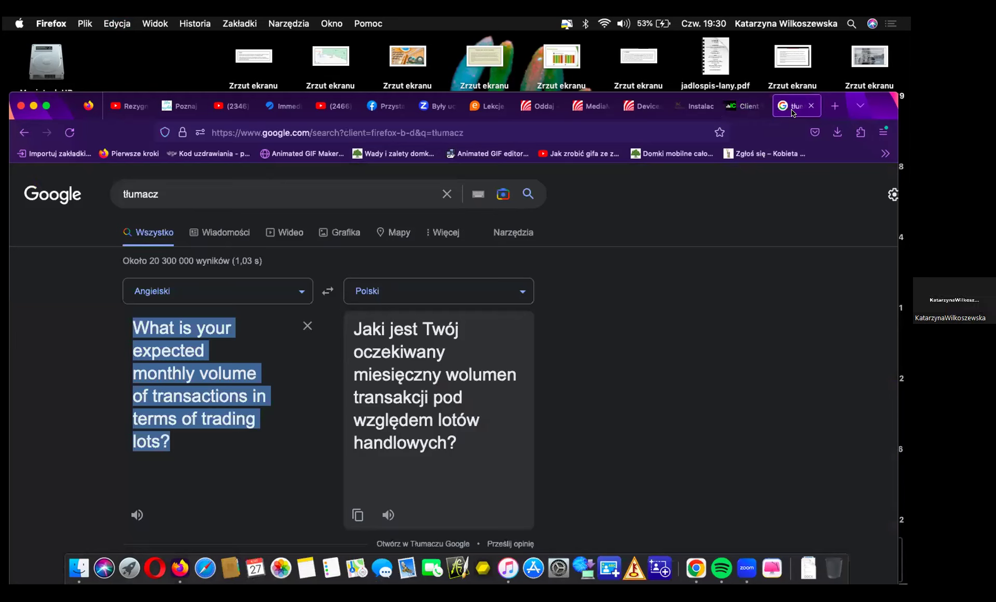
left_click(746, 110)
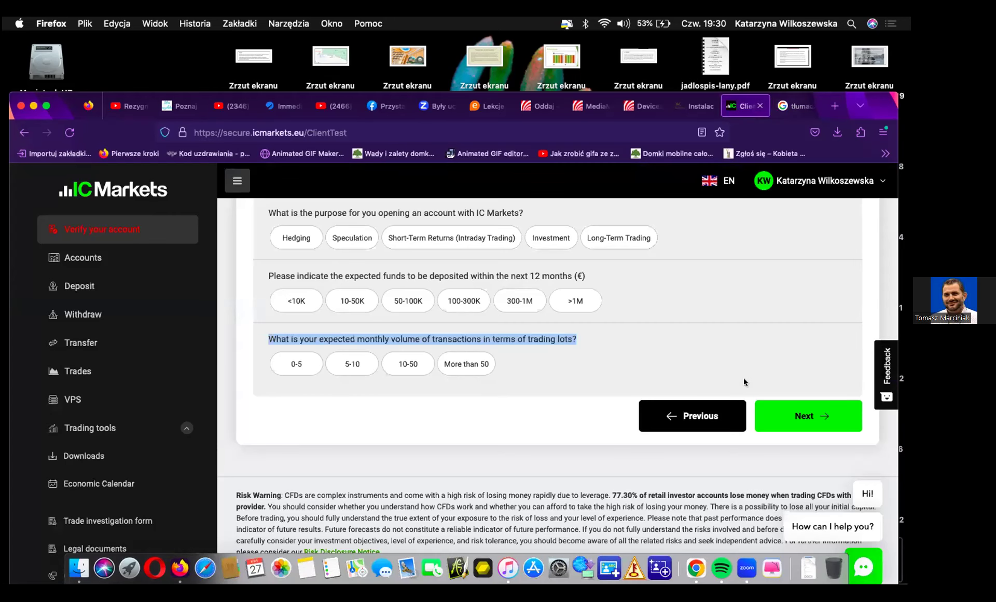
Review the Financial Information questions and try to continue to the next page with the remaining ones unanswered.
left_click(571, 407)
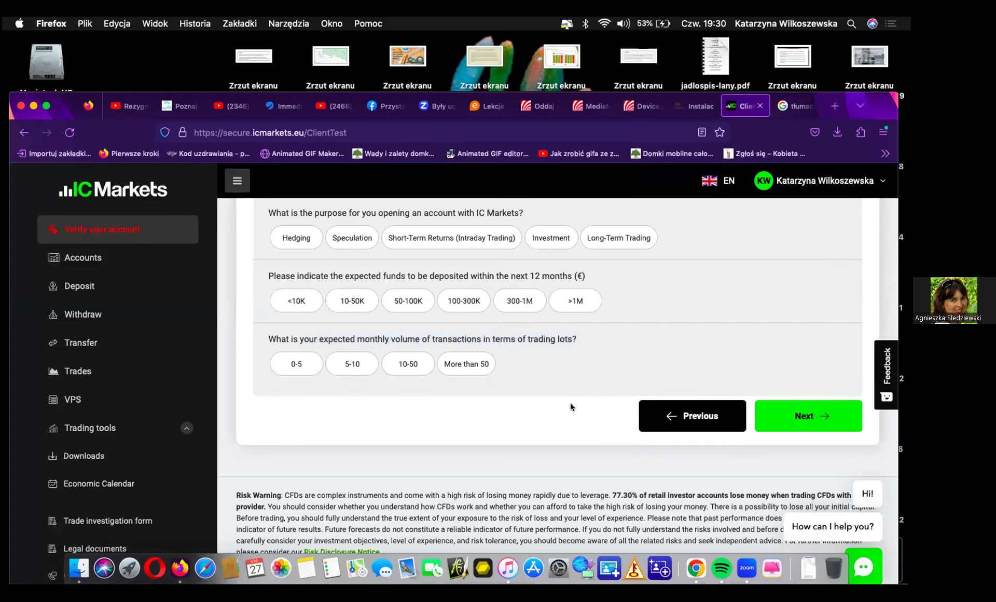
scroll(571, 407, "up", 5)
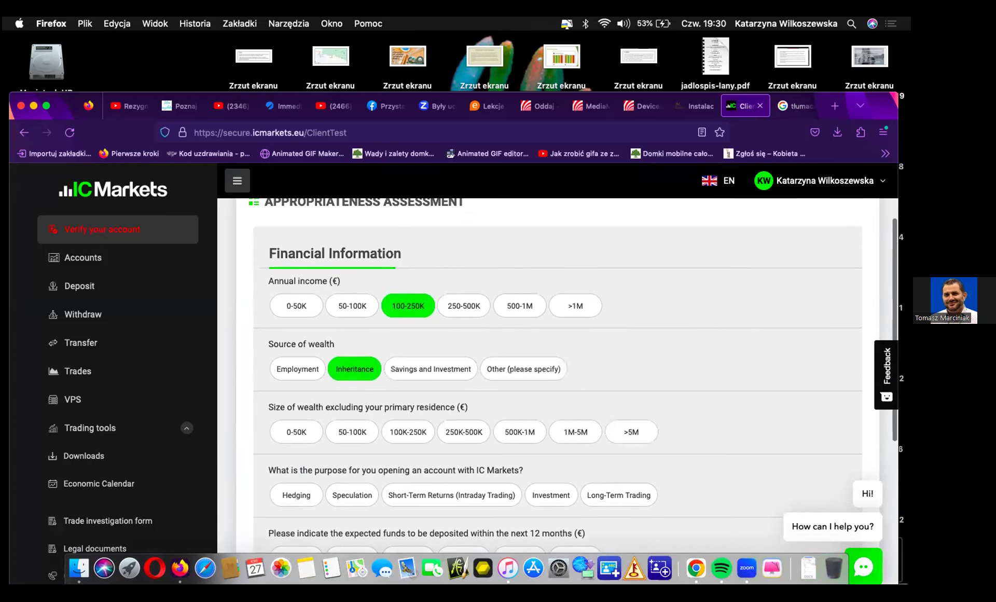
scroll(571, 406, "down", 3)
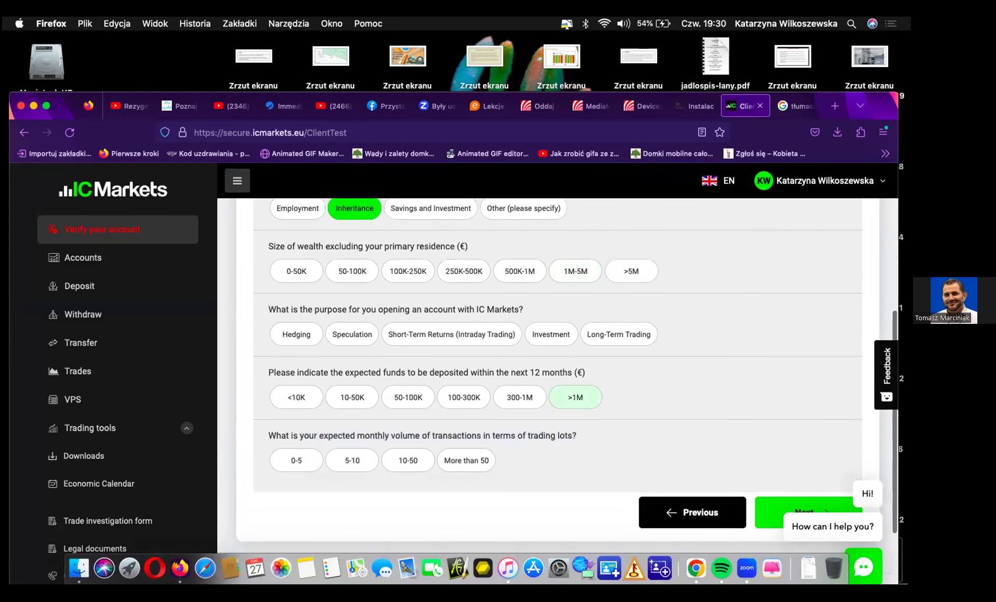
scroll(575, 397, "down", 1)
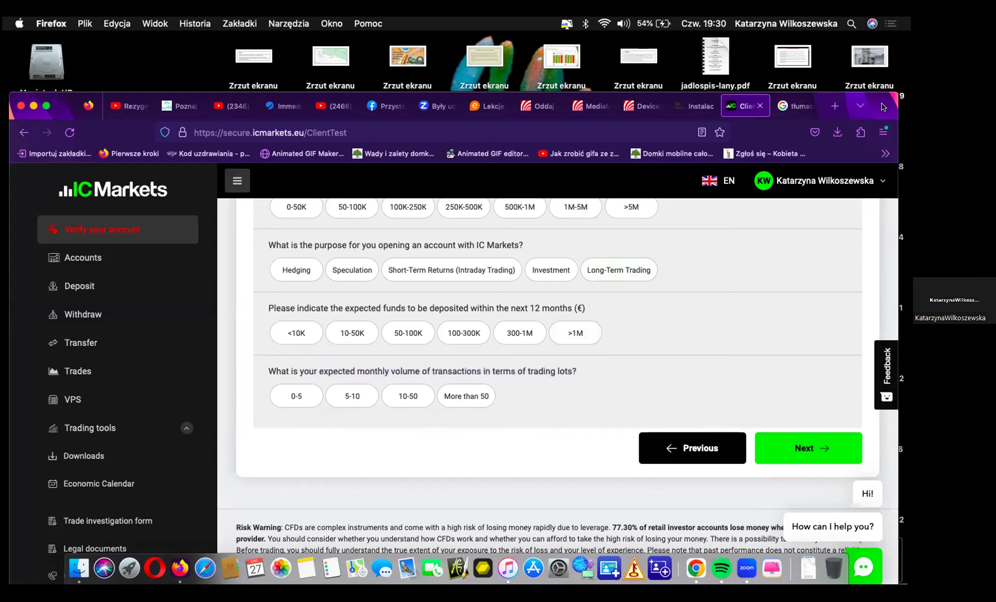
left_click_drag(884, 106, 882, 111)
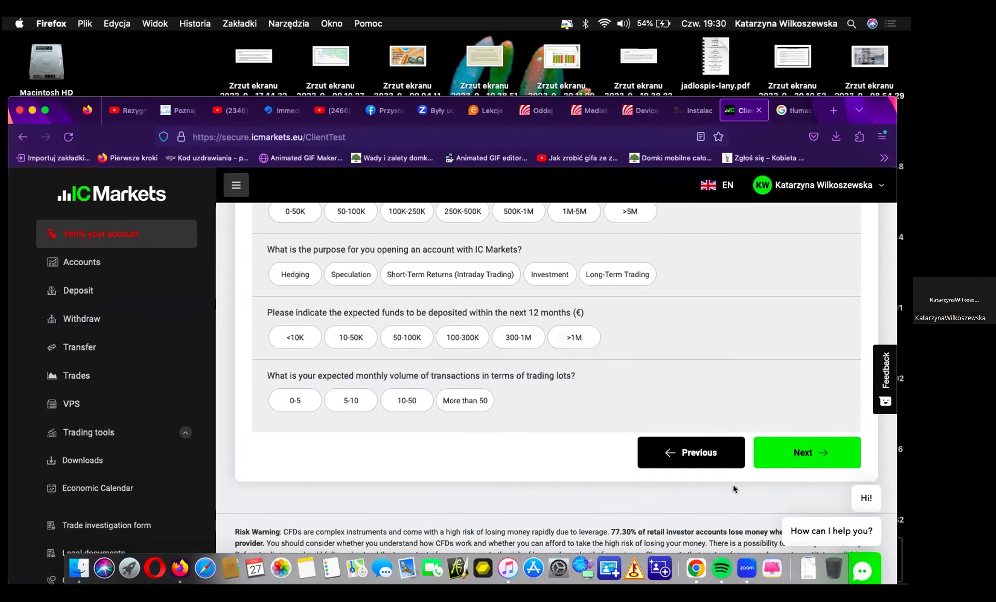
left_click(782, 453)
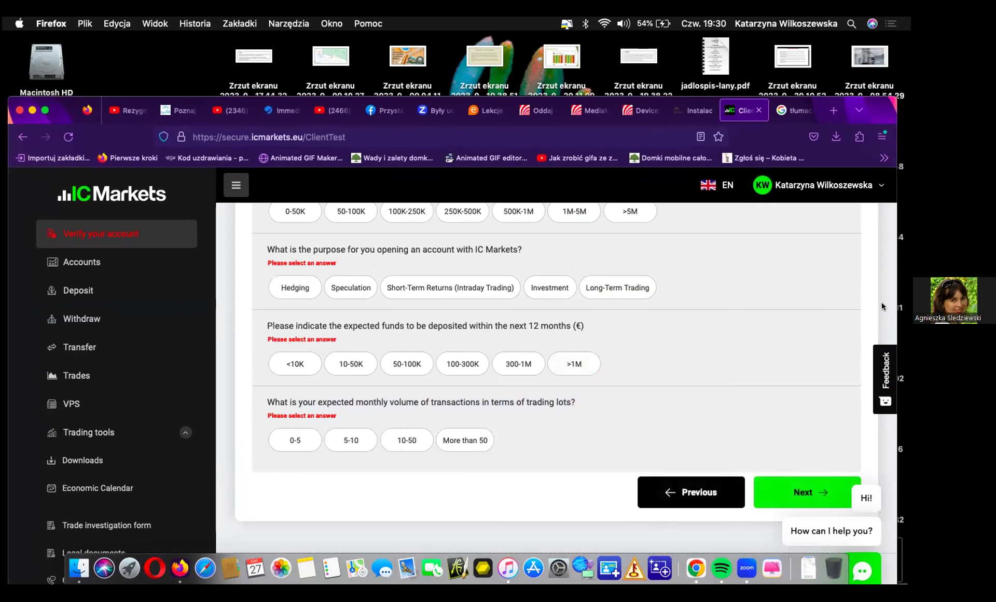
Answer the size of wealth excluding primary residence with 250K-500K and the account-opening purpose with Speculation.
scroll(883, 307, "up", 5)
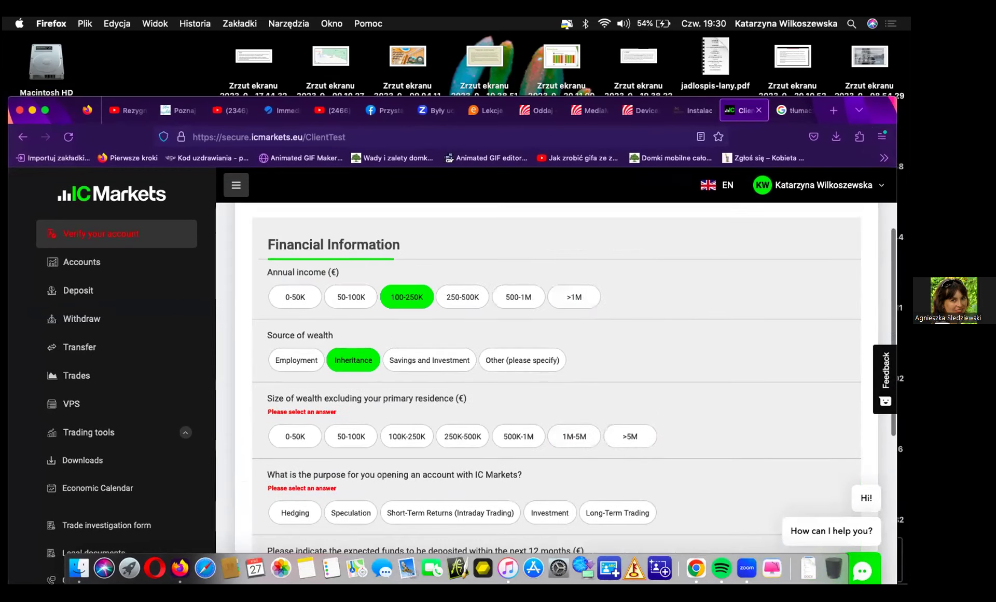
left_click_drag(885, 113, 885, 54)
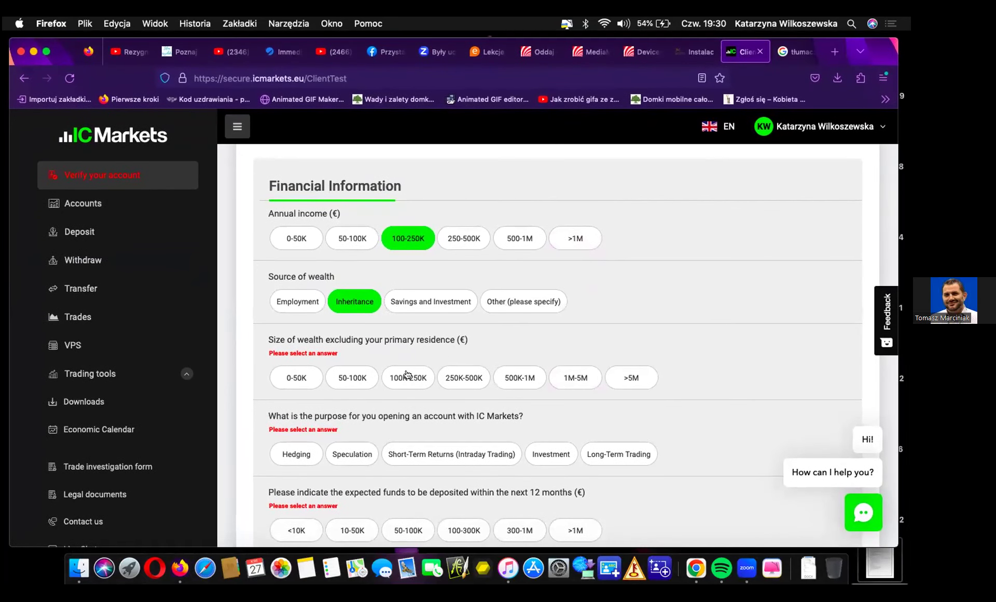
left_click(463, 378)
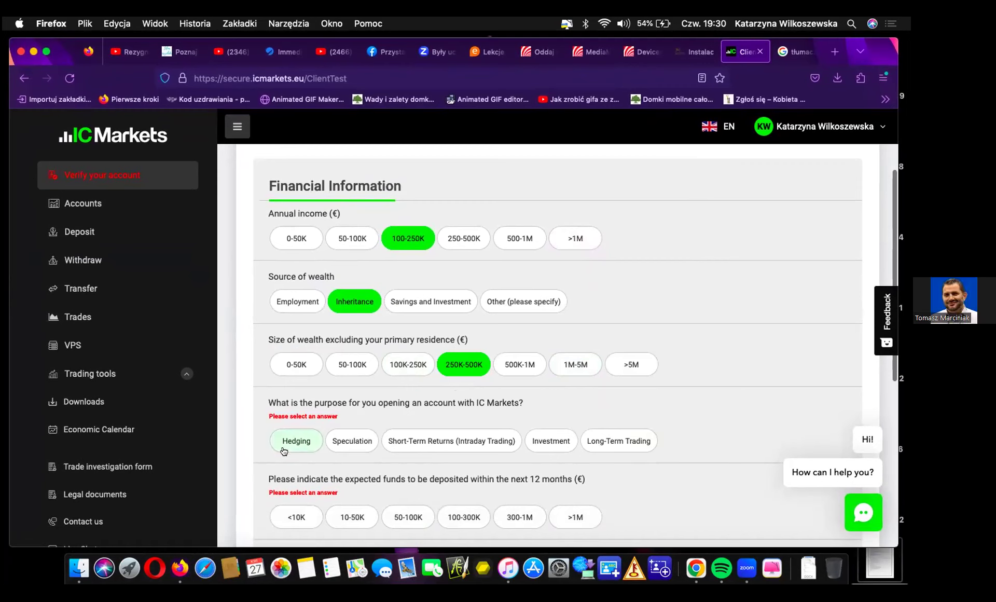
left_click(345, 442)
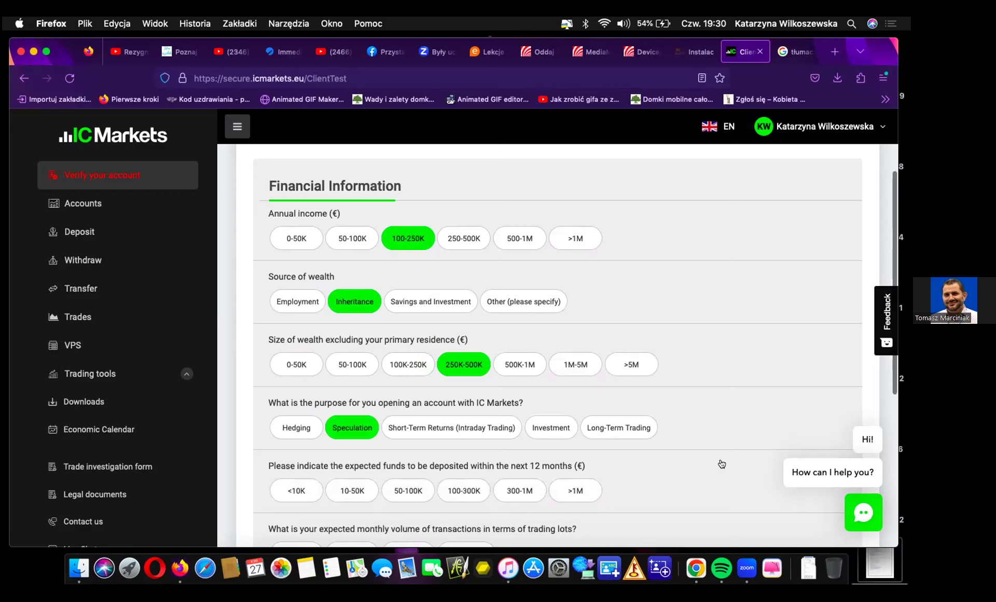
left_click(451, 428)
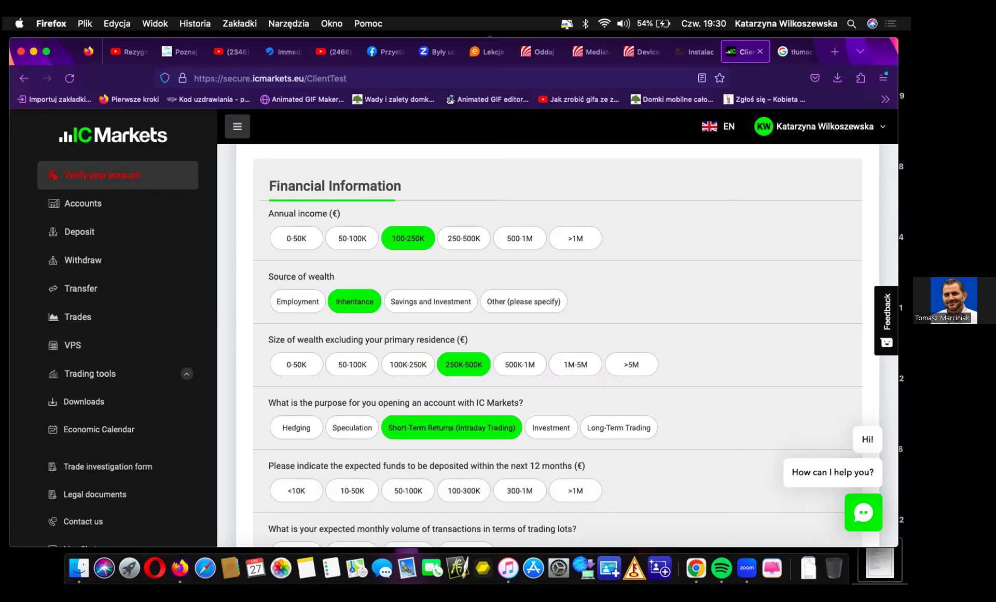
left_click(352, 428)
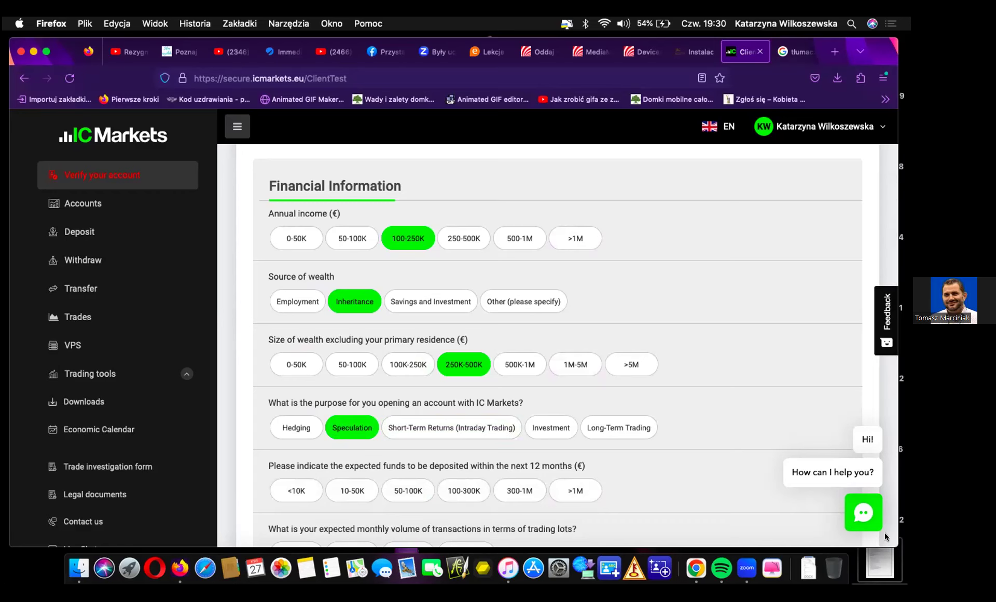
Set the expected deposits within the next 12 months to <10K and the expected monthly volume in trading lots to 0-5.
scroll(885, 533, "down", 5)
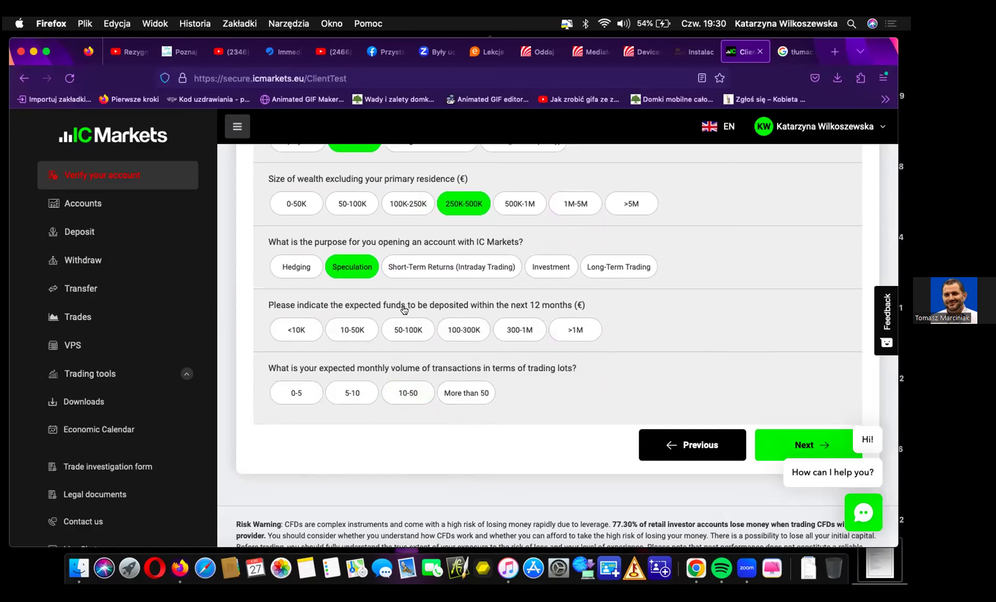
left_click(279, 331)
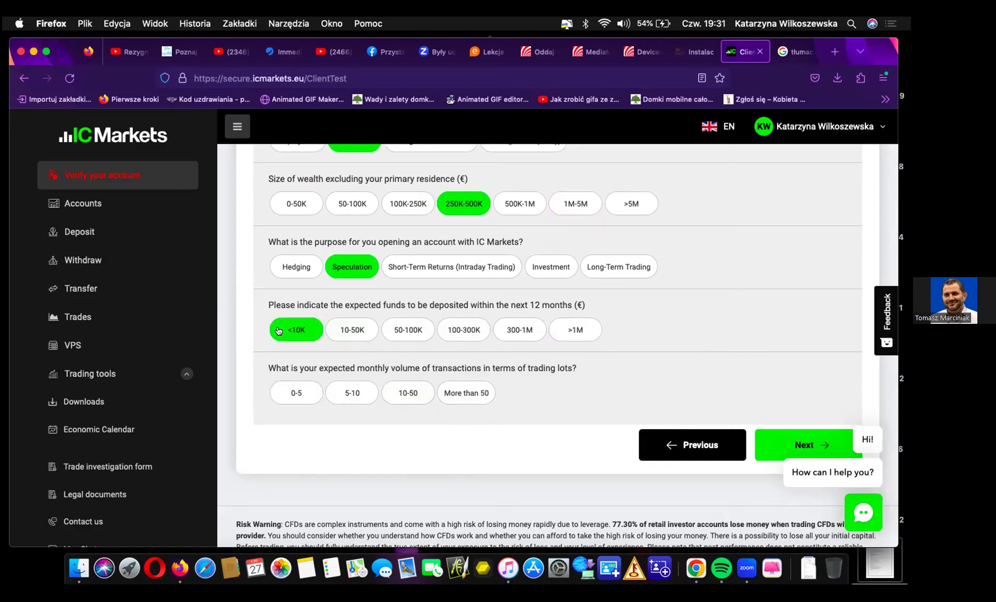
left_click(293, 397)
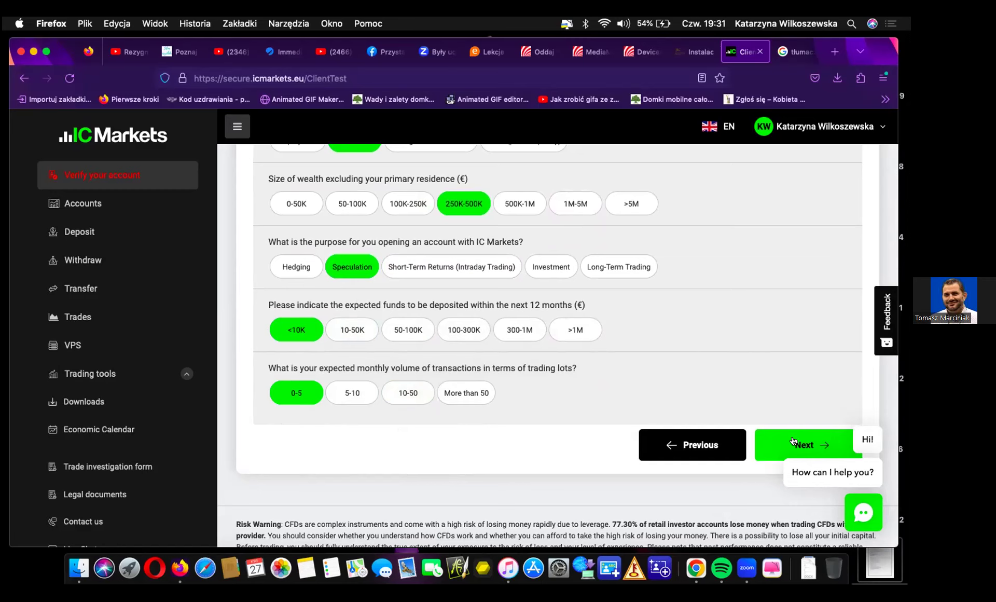
left_click(466, 393)
left_click(408, 393)
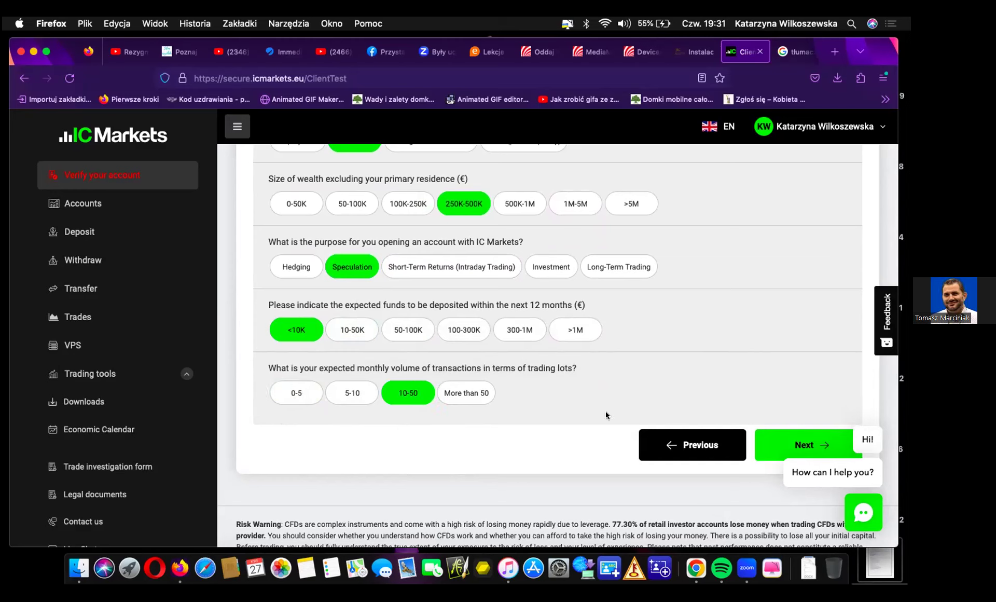
left_click(303, 397)
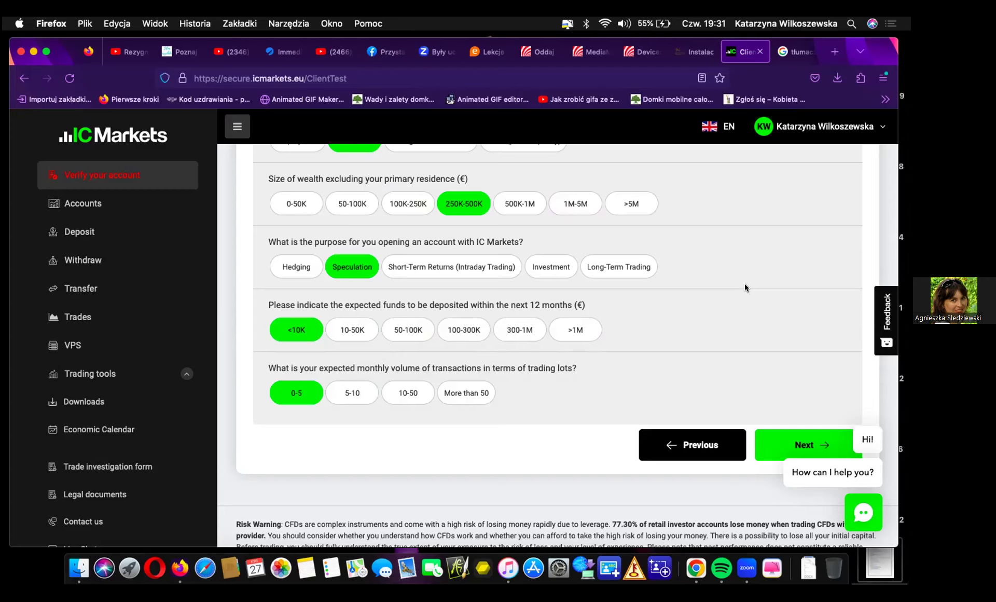
Submit the completed Financial Information page, collapsing the support chat that covers the form.
left_click(787, 443)
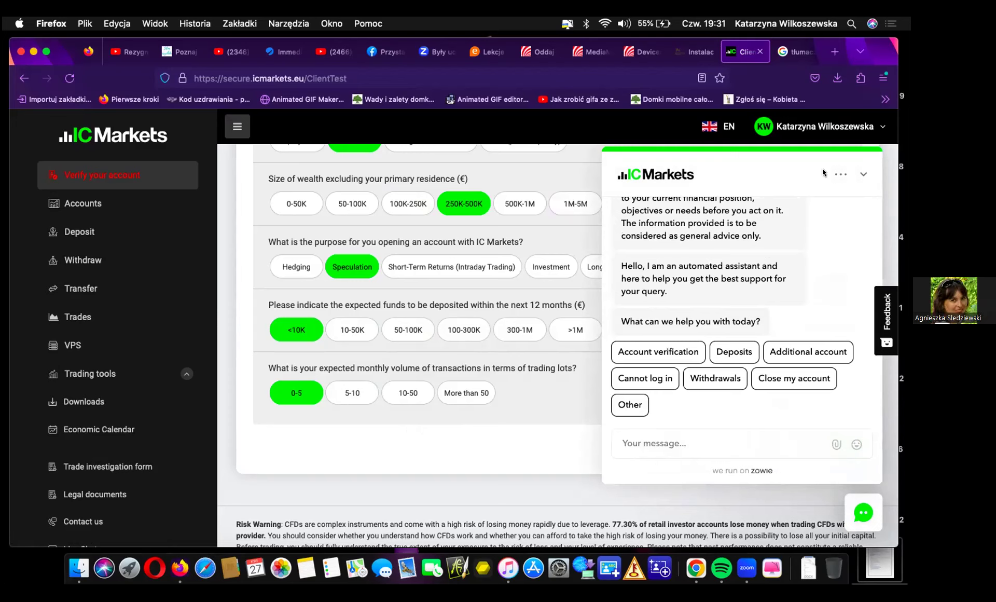
left_click(862, 176)
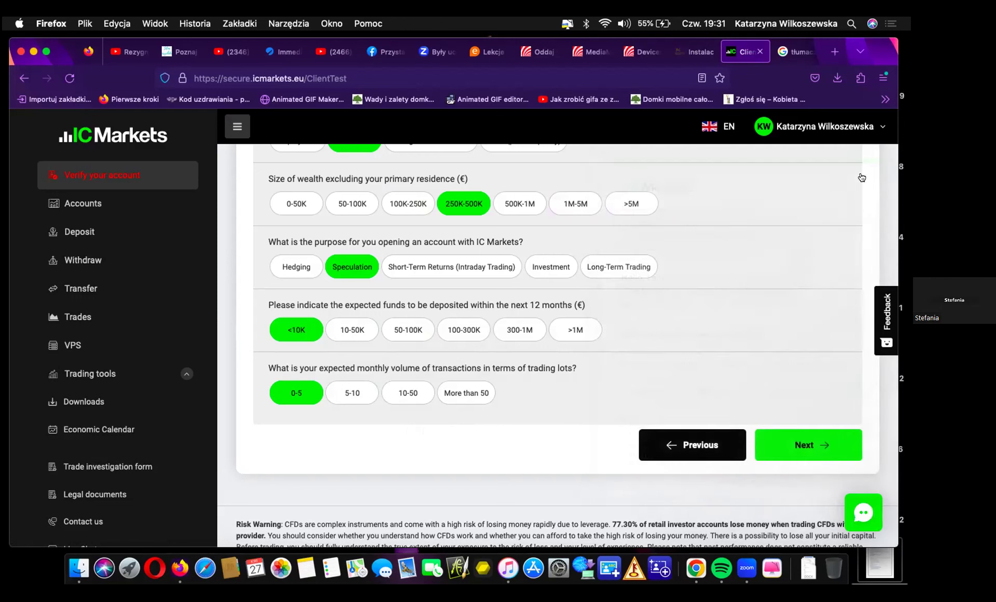
left_click(789, 443)
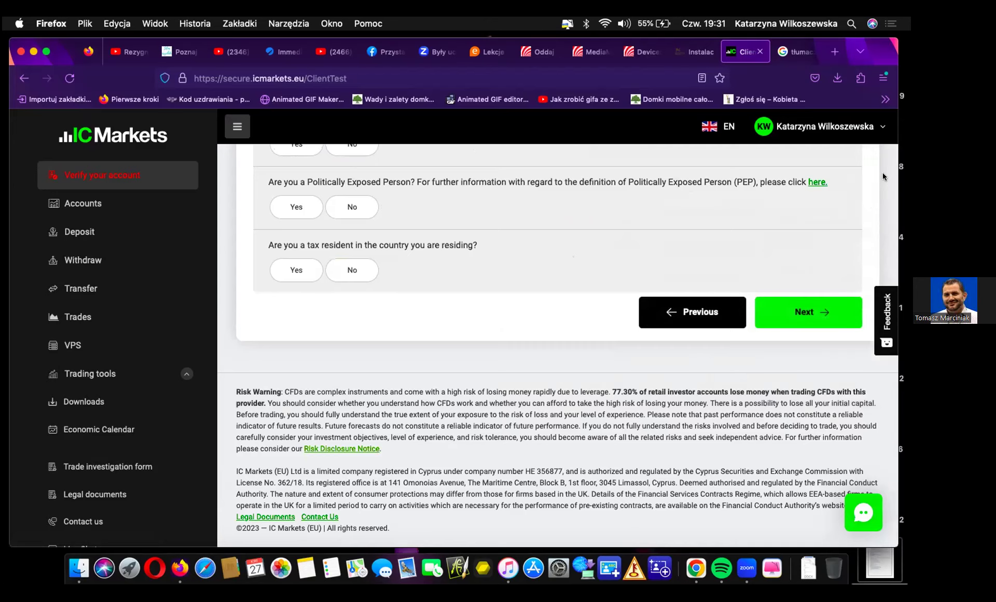
Answer Yes to funds originating from the country of residence, No to US citizenship or tax residency, No to PEP, and Yes to local tax residency.
scroll(882, 172, "up", 1)
scroll(558, 345, "up", 5)
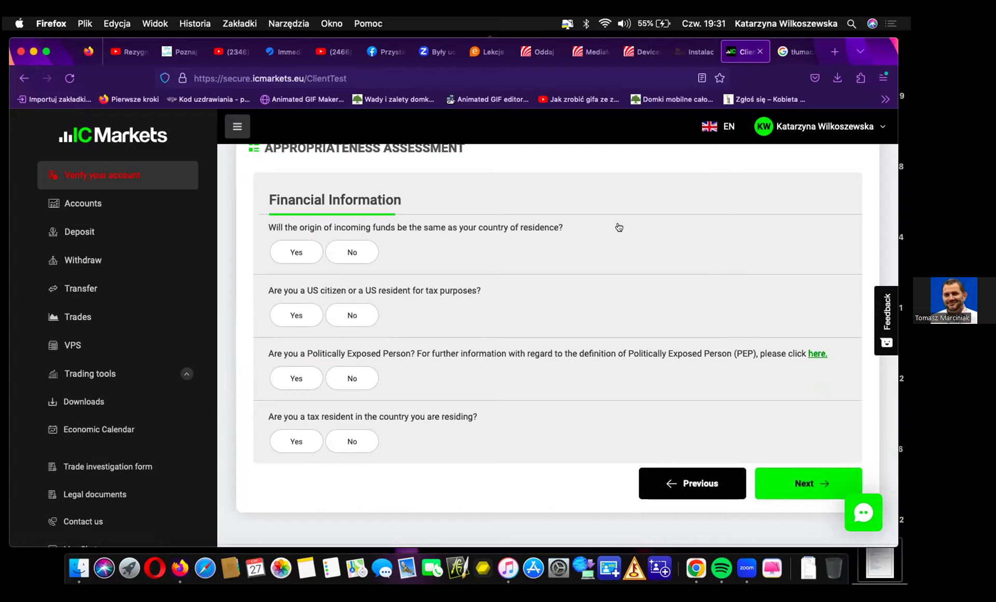
left_click_drag(616, 230, 257, 229)
key("super+c")
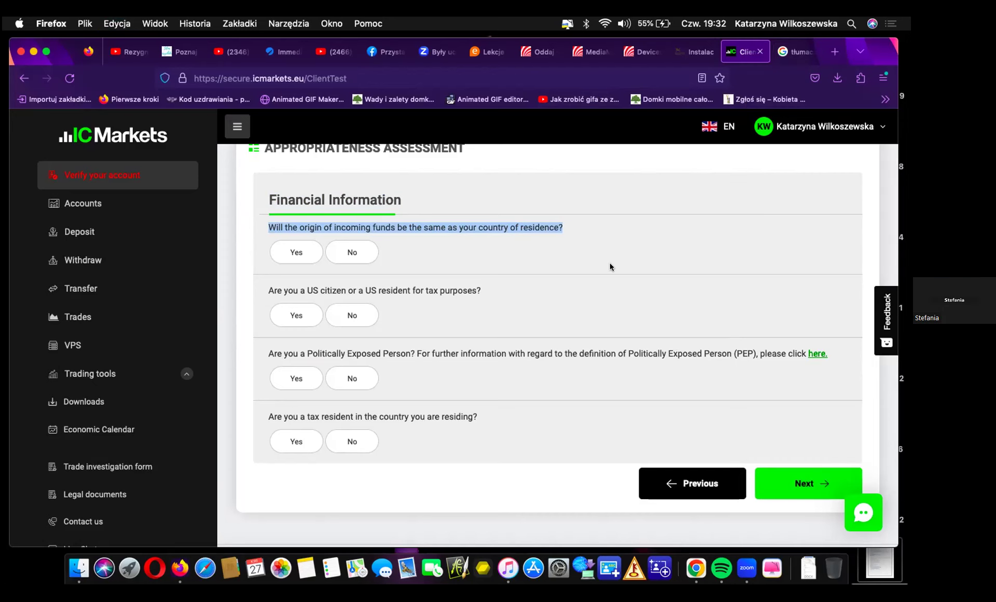
left_click(298, 255)
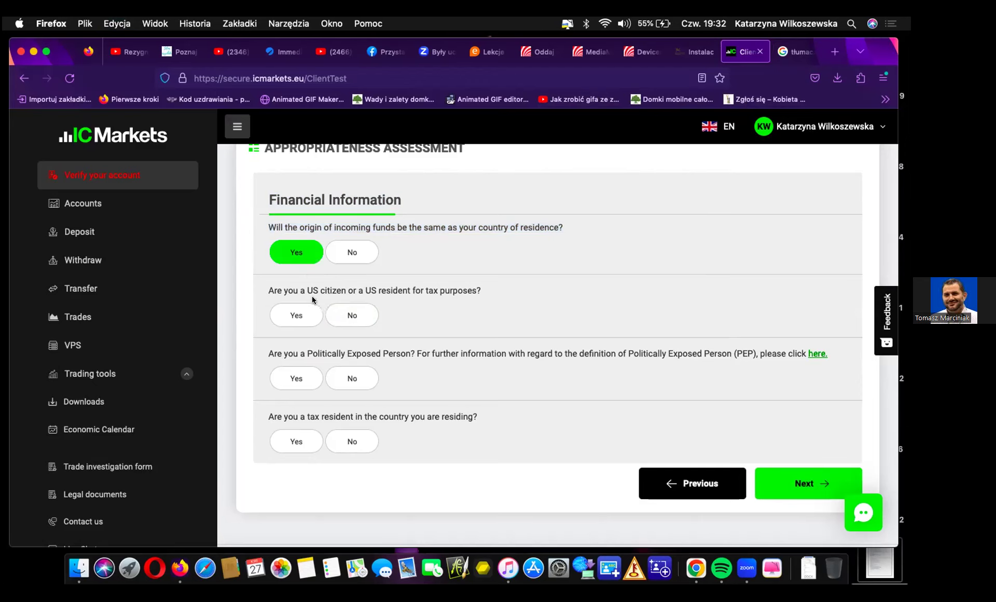
left_click(349, 315)
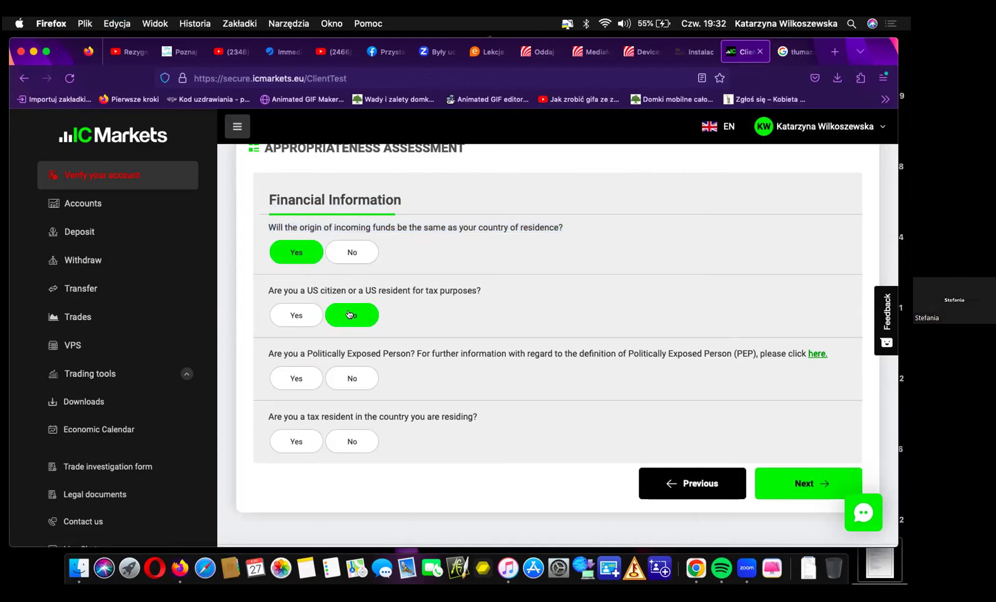
left_click(354, 378)
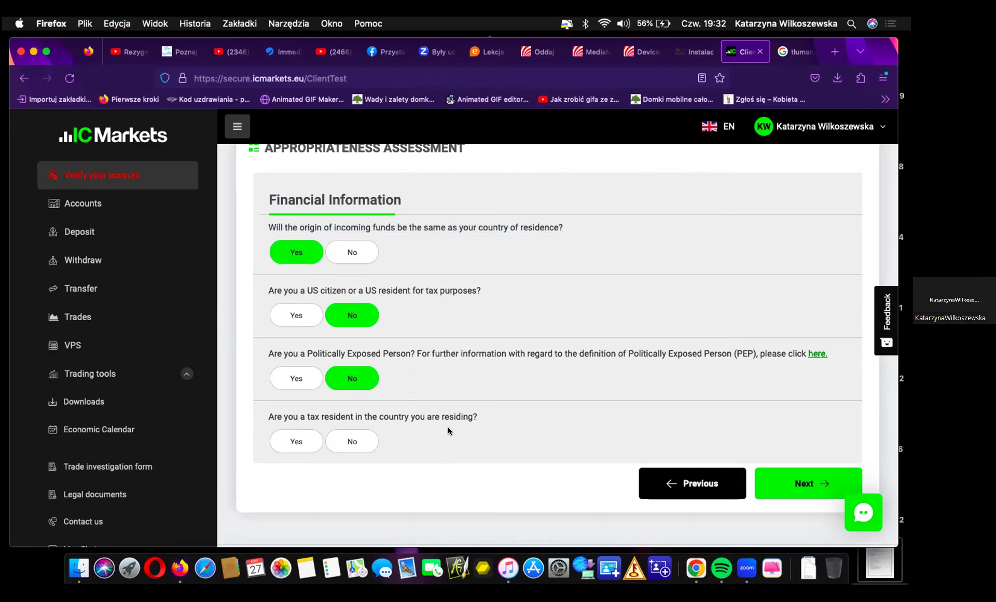
left_click(294, 441)
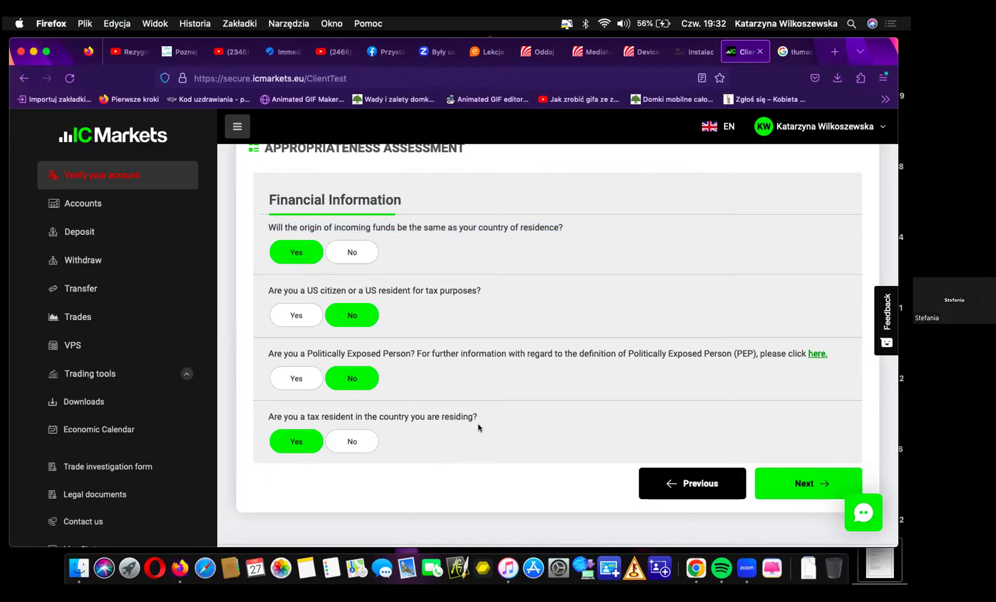
Take a screenshot of the answered yes/no Financial Information questions and continue to the Knowledge section.
key("super+shift+4")
left_click_drag(239, 173, 553, 510)
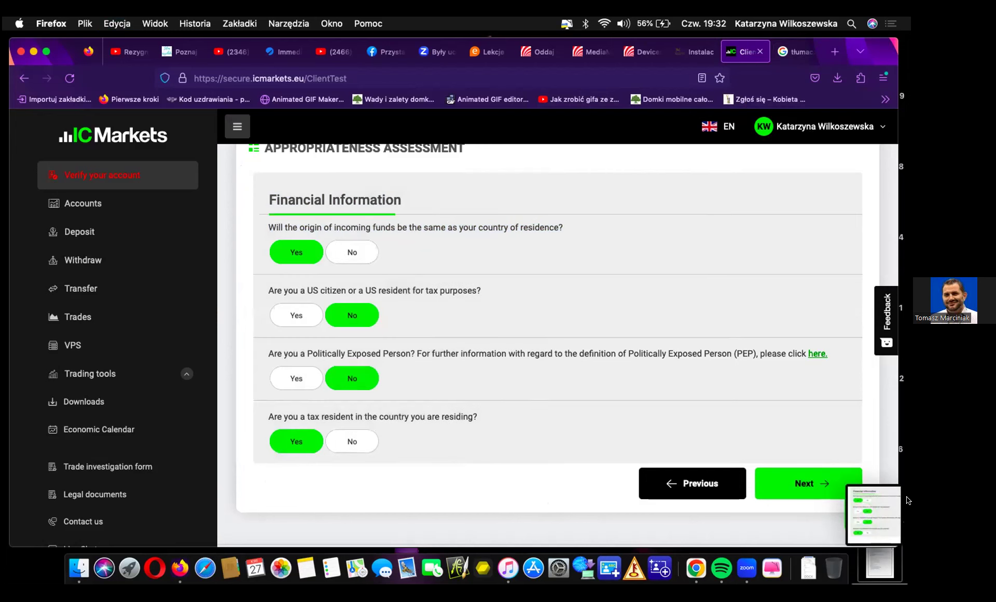
left_click(793, 484)
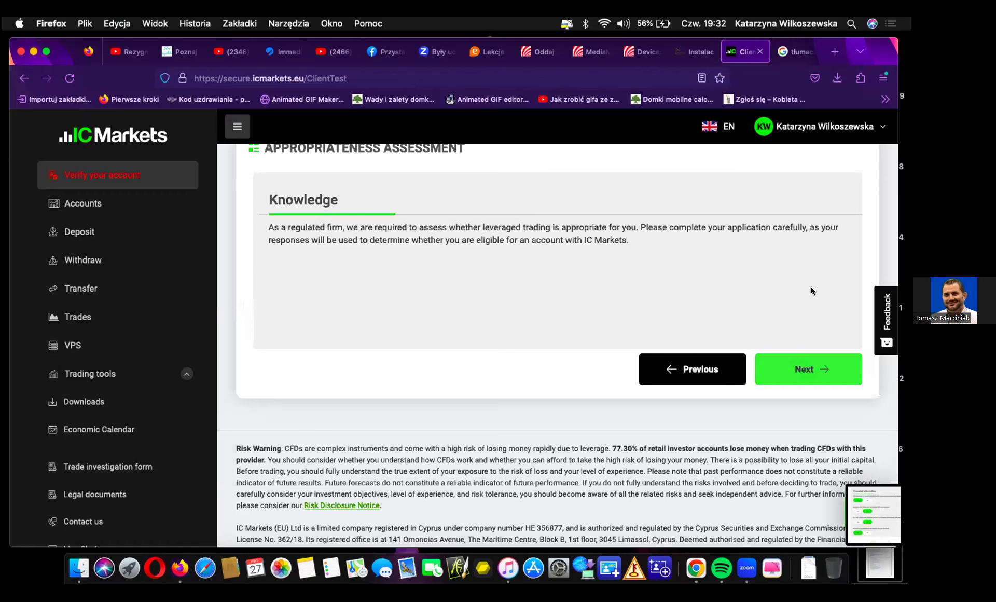
Translate the introductory text of the Knowledge section into Polish and read the full translation, repositioning the browser window as needed.
scroll(811, 286, "up", 2)
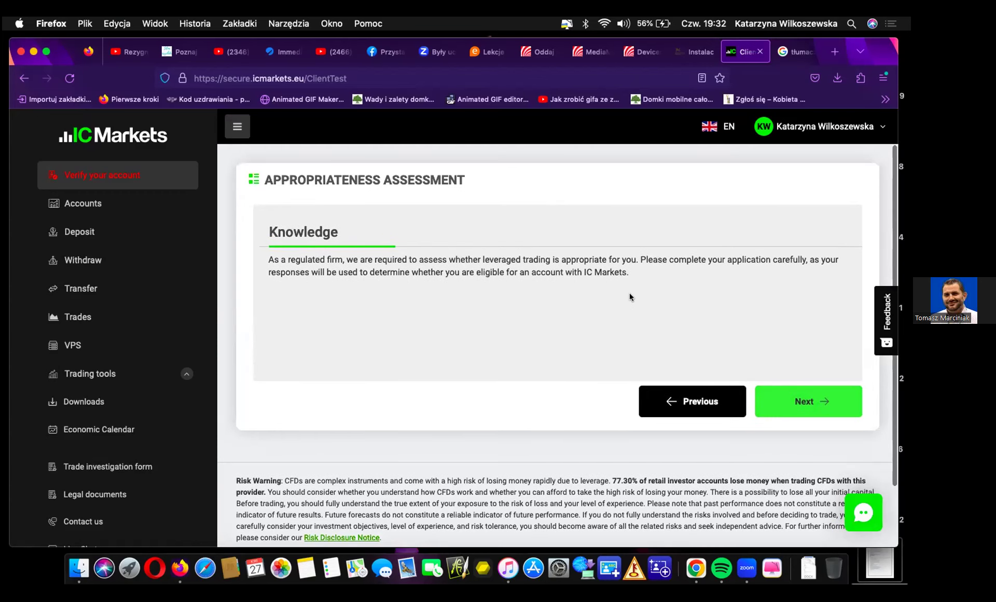
left_click_drag(637, 276, 259, 260)
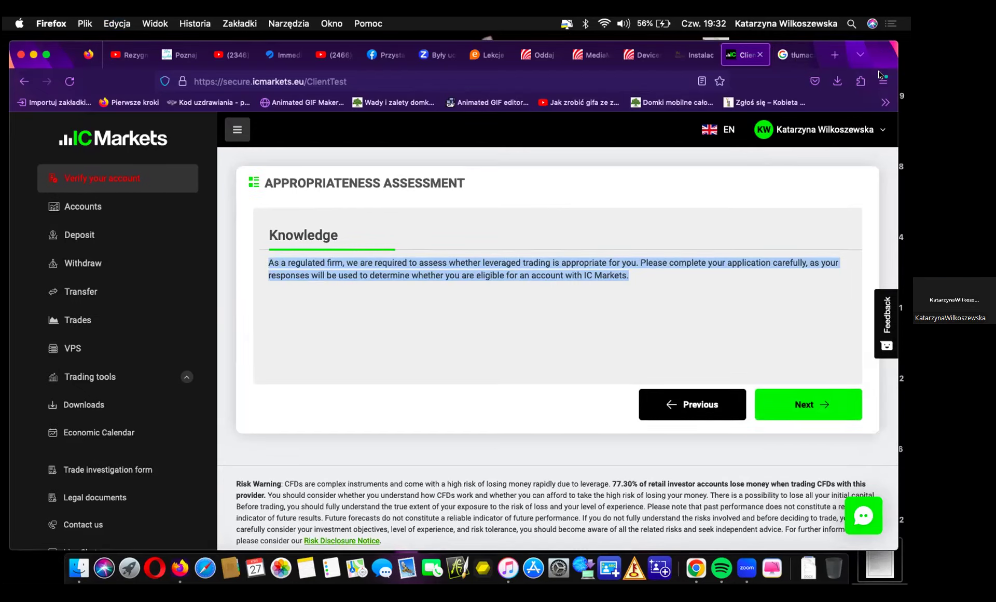
left_click_drag(880, 44, 881, 92)
left_click(796, 100)
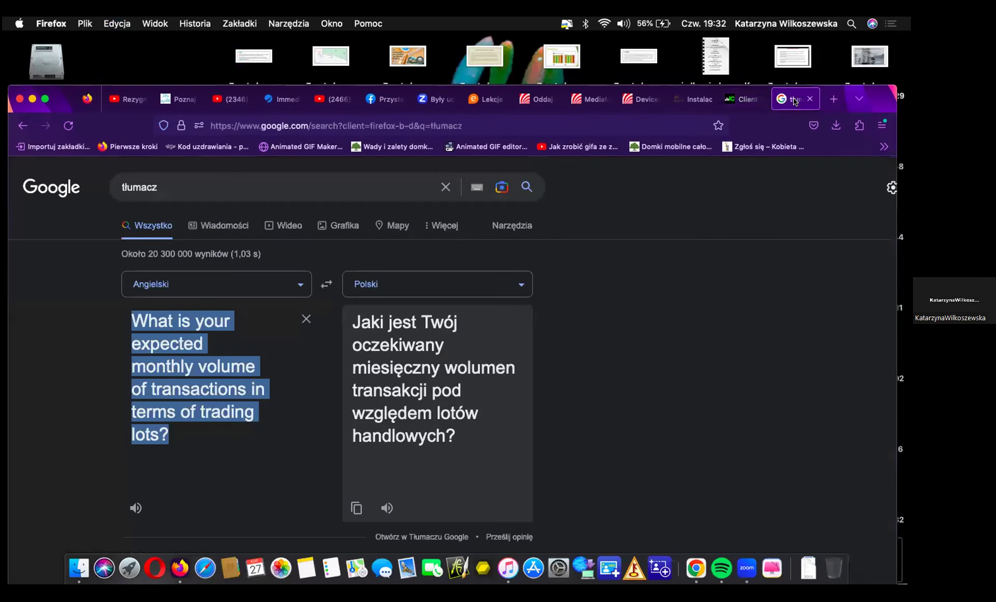
key("super+v")
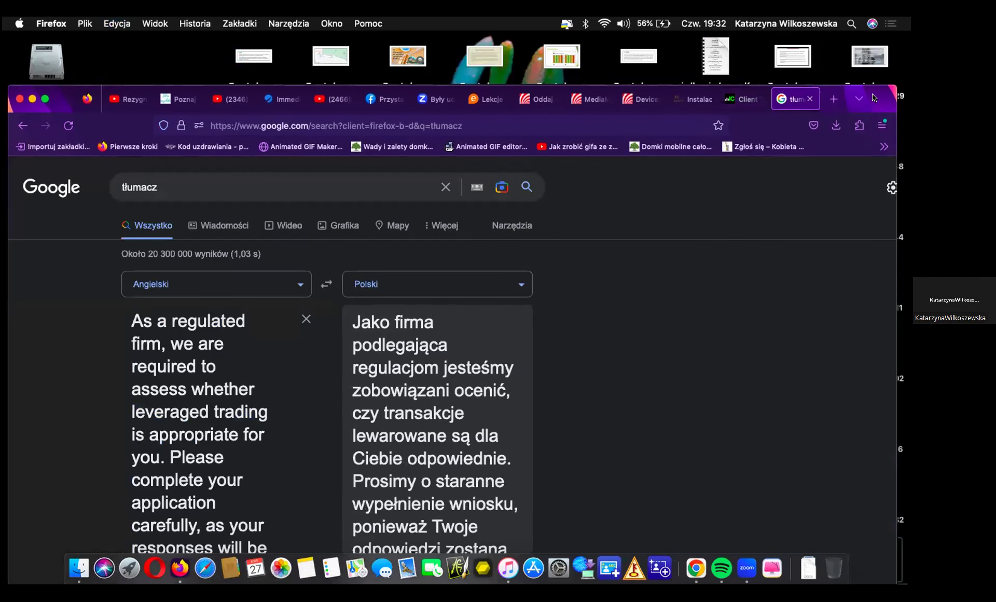
left_click_drag(875, 93, 875, 58)
left_click_drag(874, 53, 879, 45)
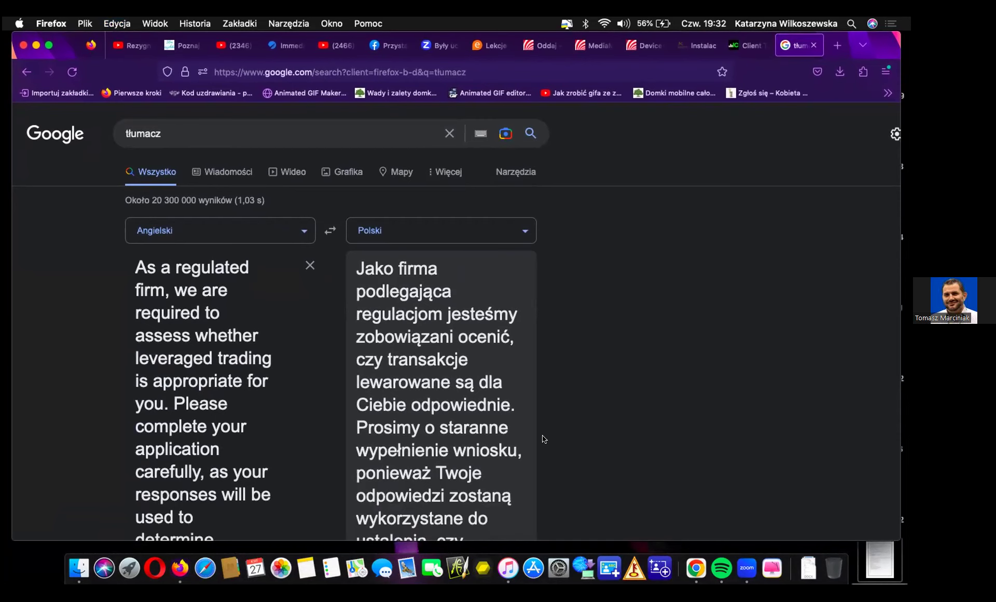
scroll(474, 448, "down", 5)
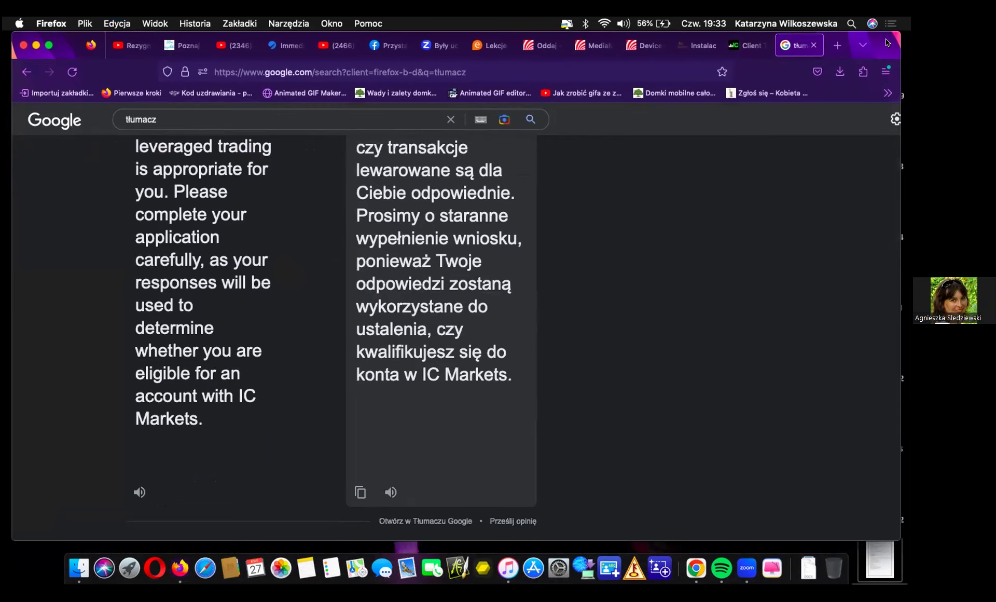
left_click_drag(878, 43, 879, 91)
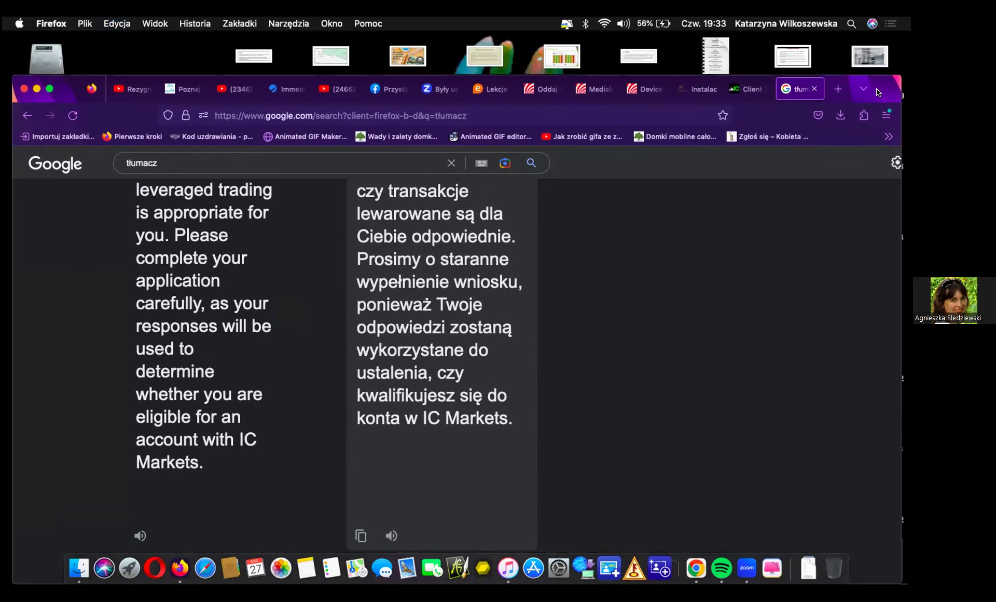
Return to the Knowledge section and answer the leveraged derivatives experience question with "Yes, from a relevant qualification and/or education", submitting it.
left_click(743, 95)
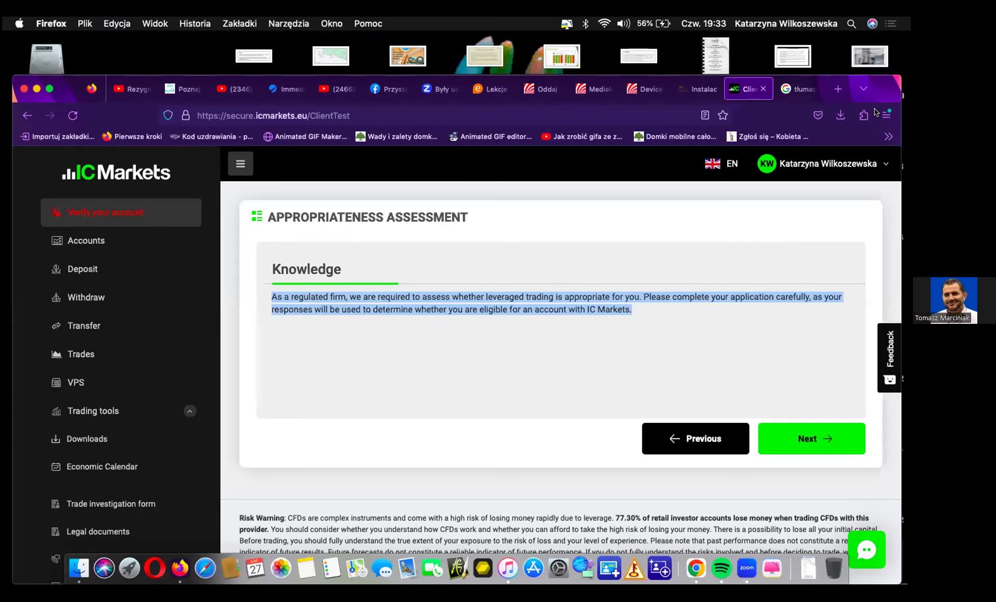
left_click_drag(865, 84, 857, 67)
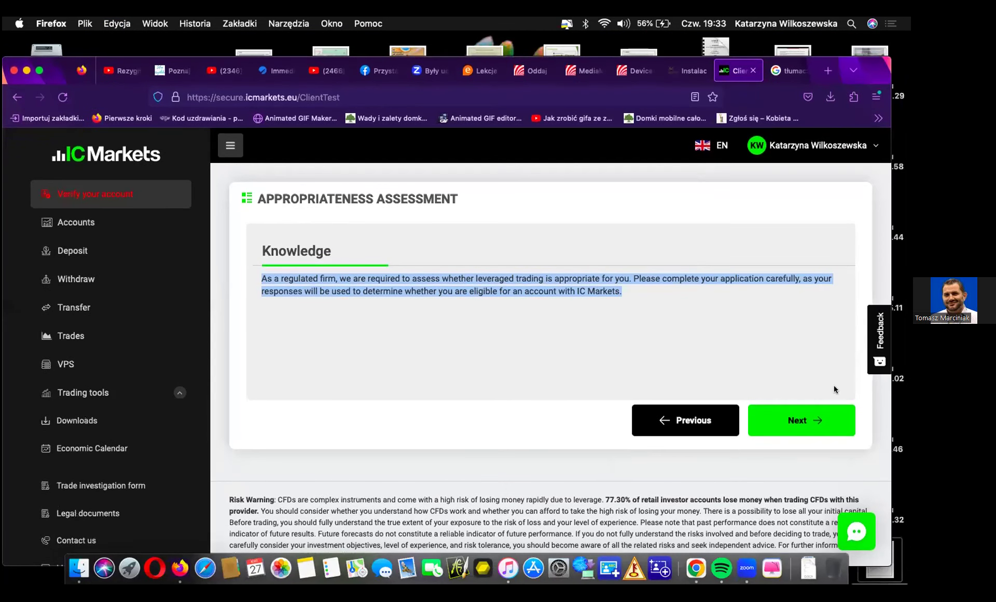
left_click(788, 421)
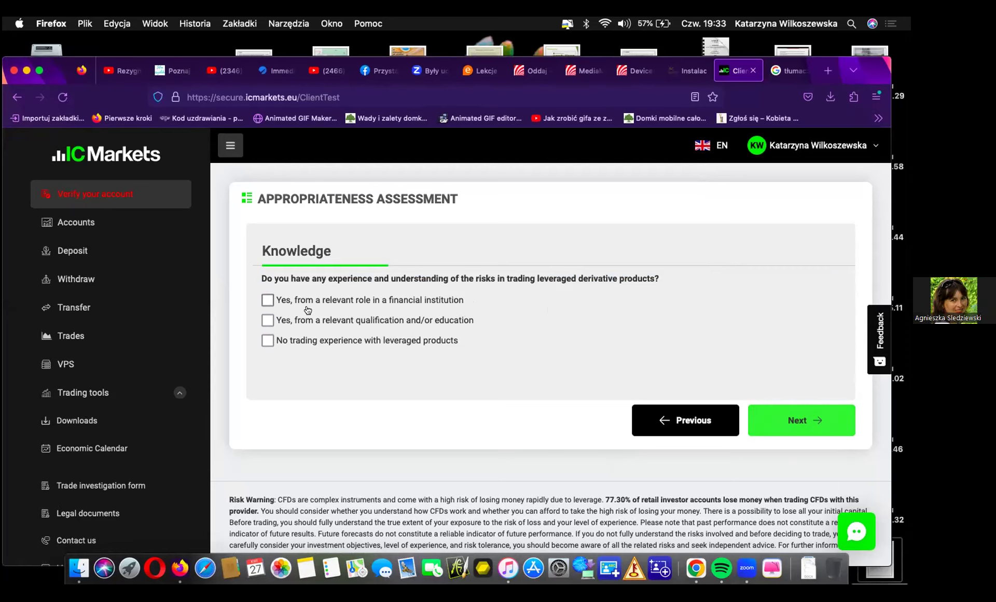
left_click(268, 320)
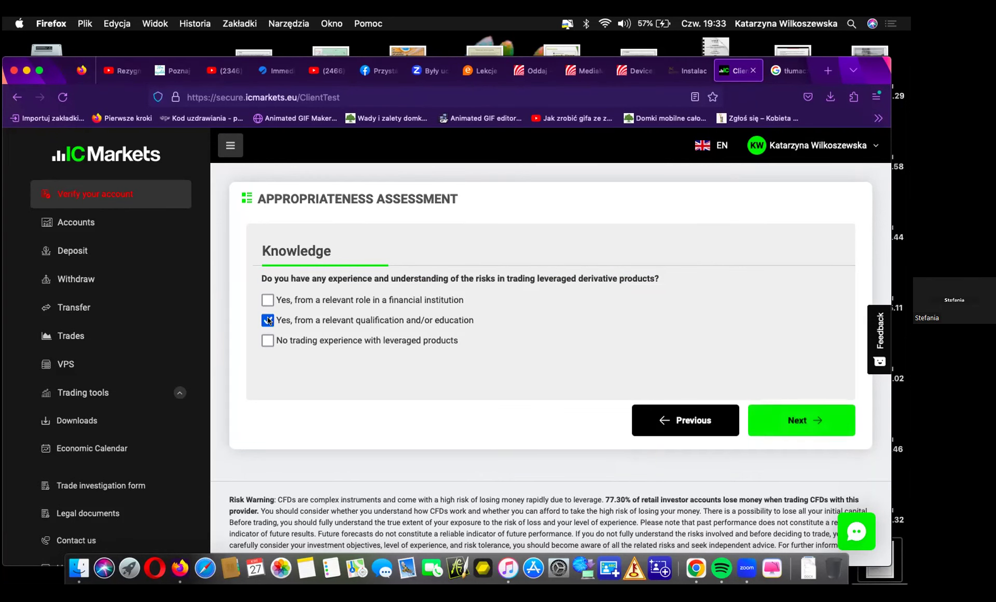
left_click(792, 418)
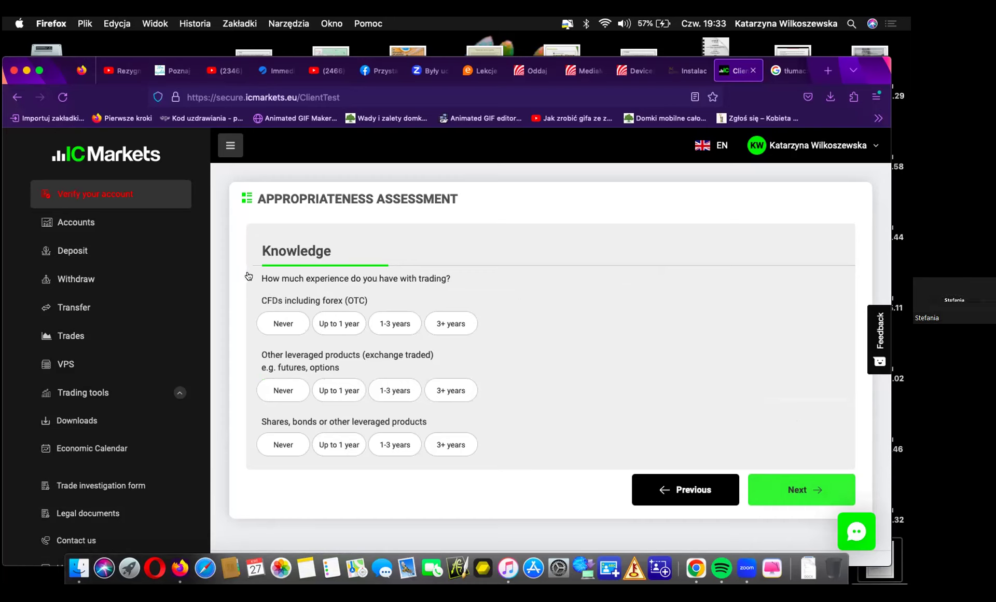
Set trading experience to 1-3 years for CFDs including forex, other leveraged products, and shares, bonds or other leveraged products, and submit the answers.
triple_click(297, 284)
left_click_drag(298, 284, 375, 296)
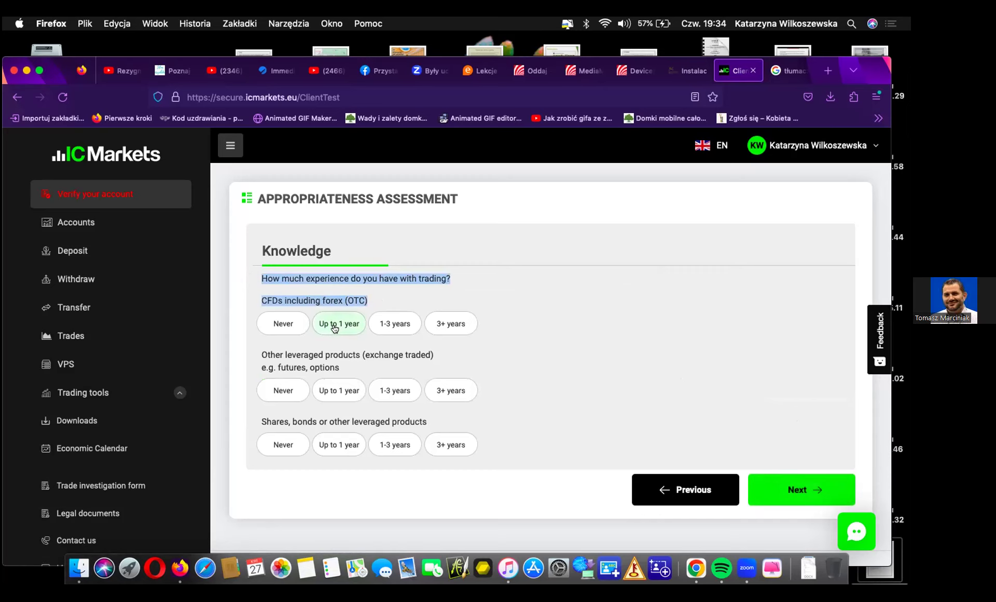
left_click(388, 324)
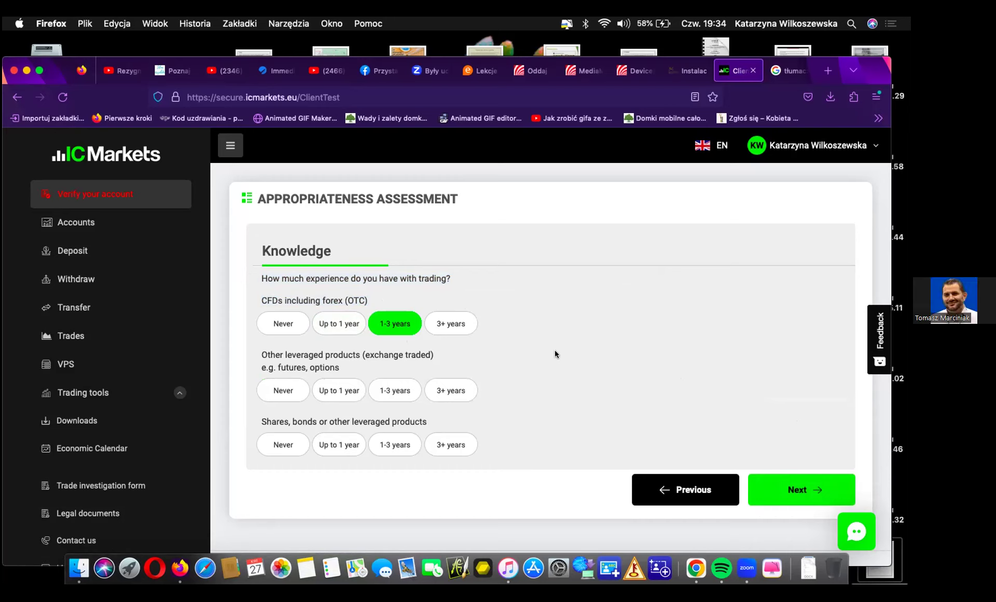
left_click(400, 391)
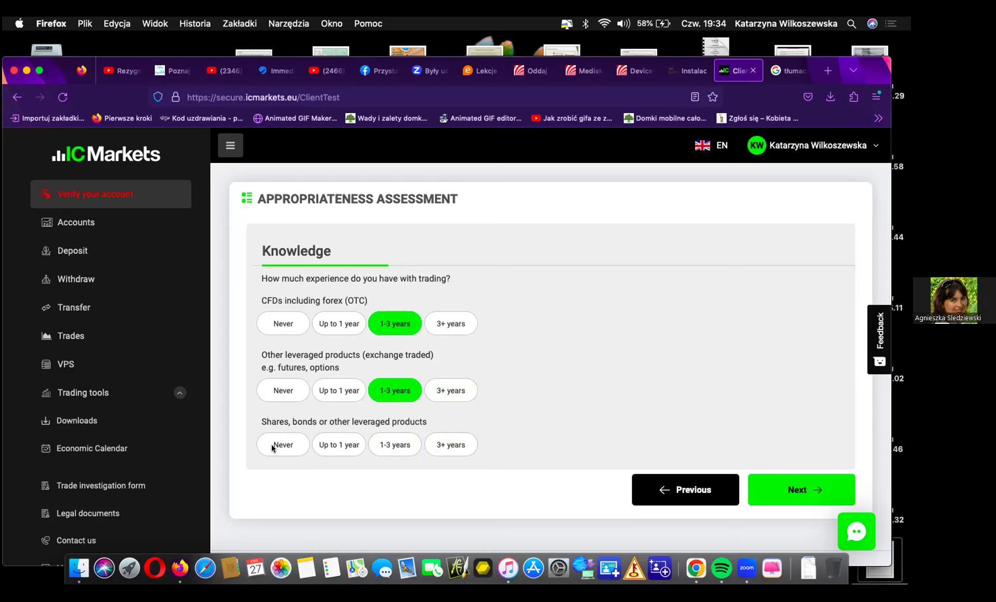
left_click(389, 445)
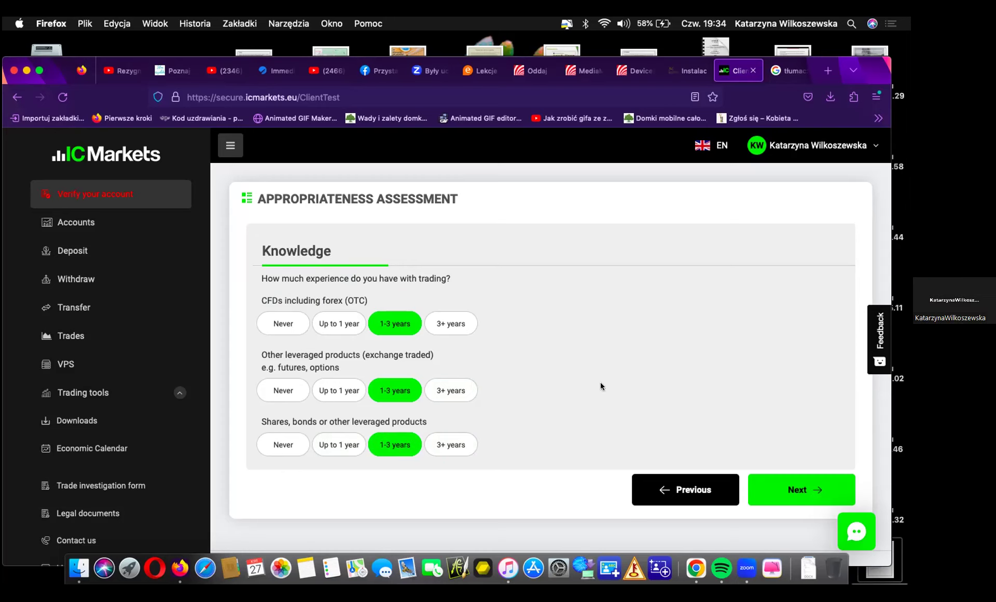
left_click(784, 488)
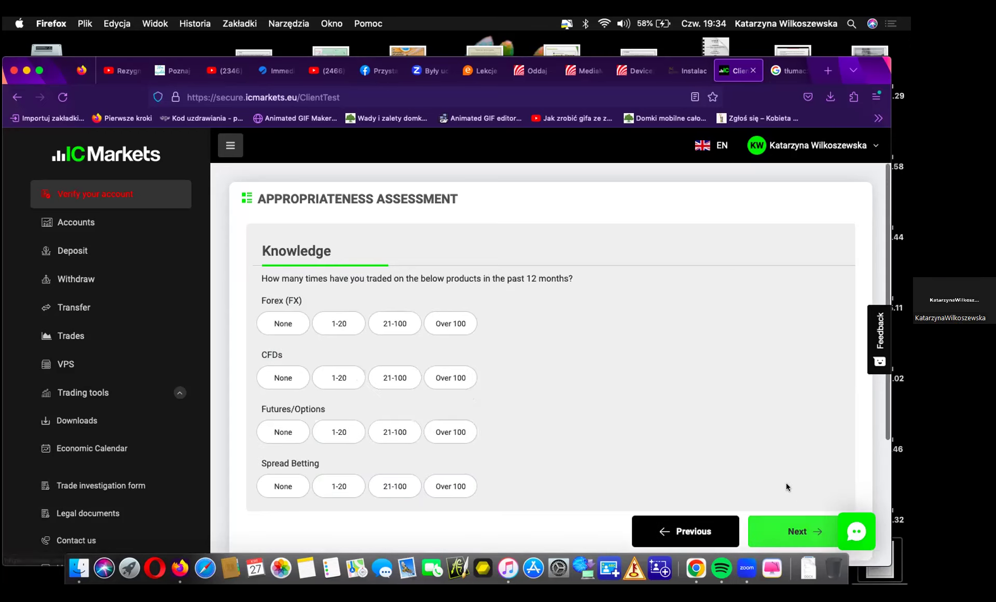